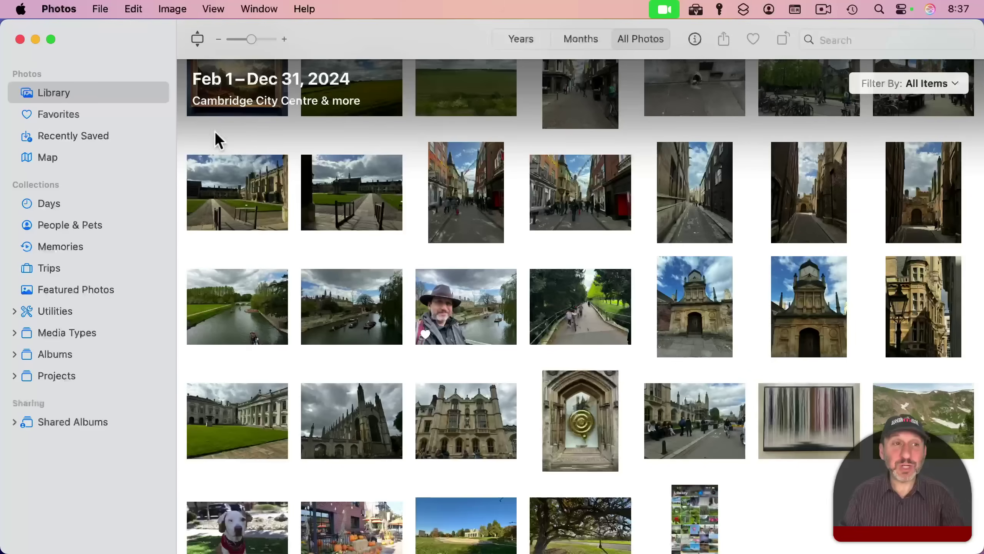
Open the River Cam selfie full size, Copy Subject, and test-paste it into Pages
click(486, 299)
double_click(486, 299)
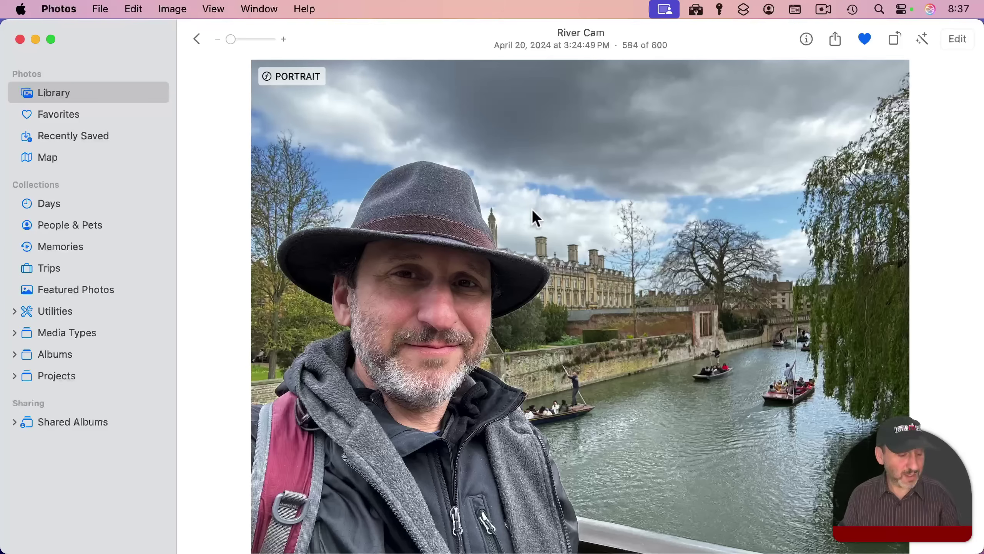
right_click(533, 212)
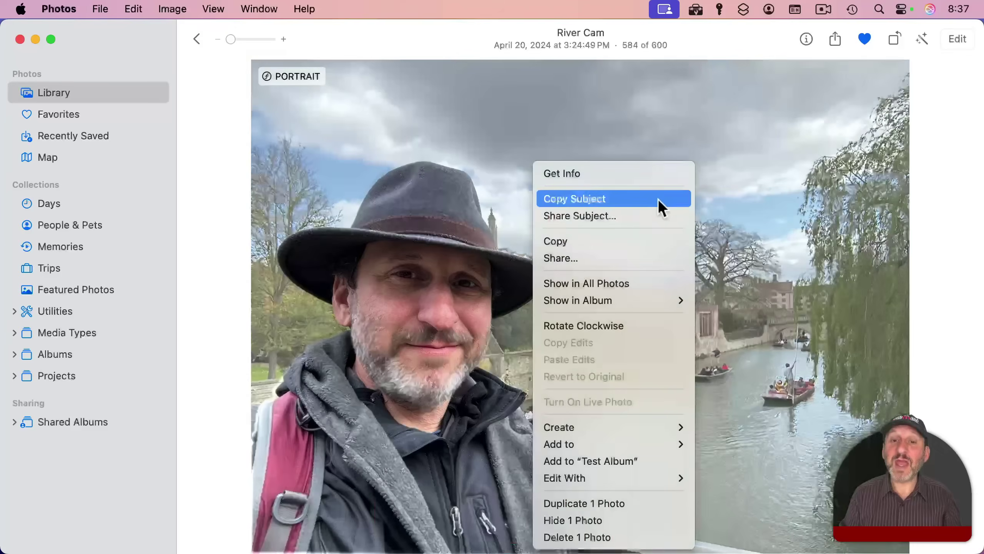
click(586, 201)
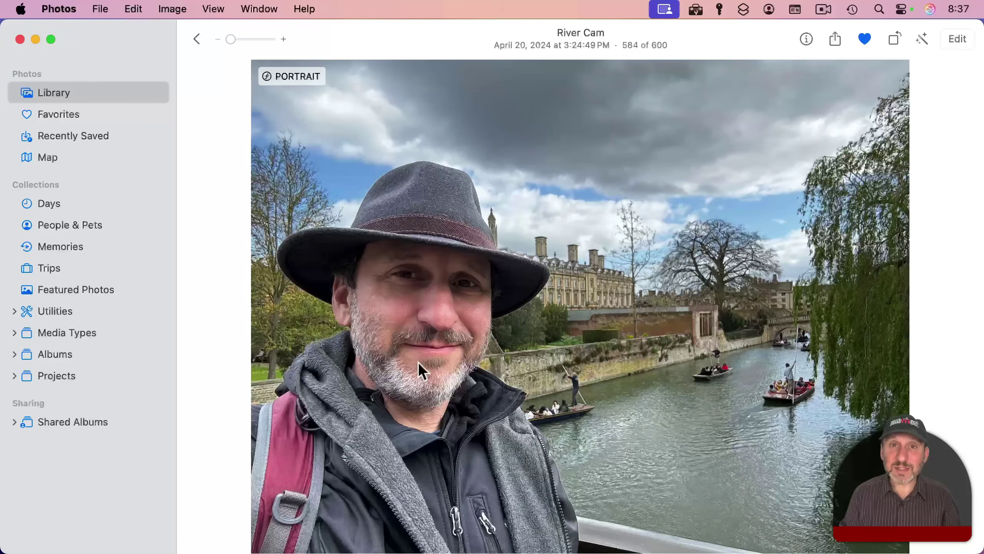
key(super+Tab)
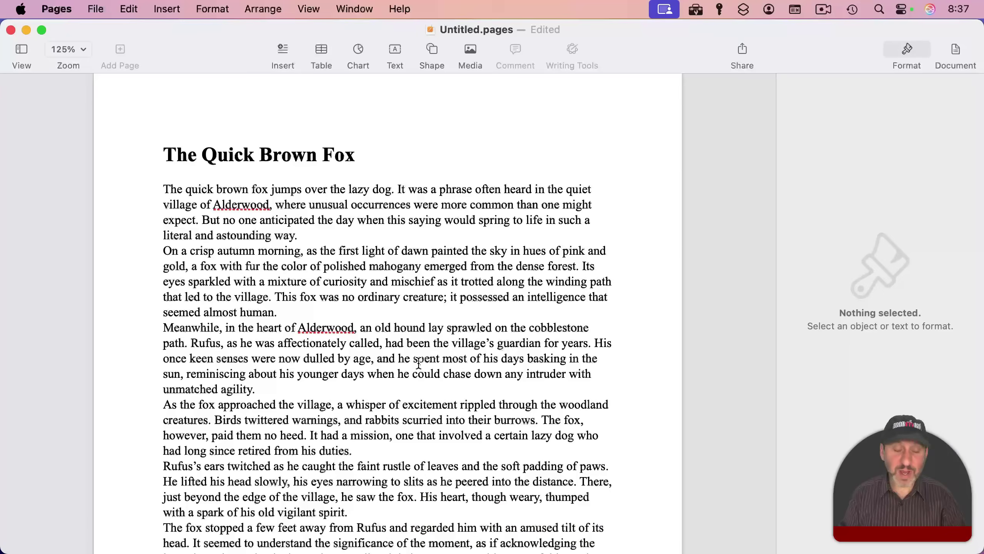
key(super+v)
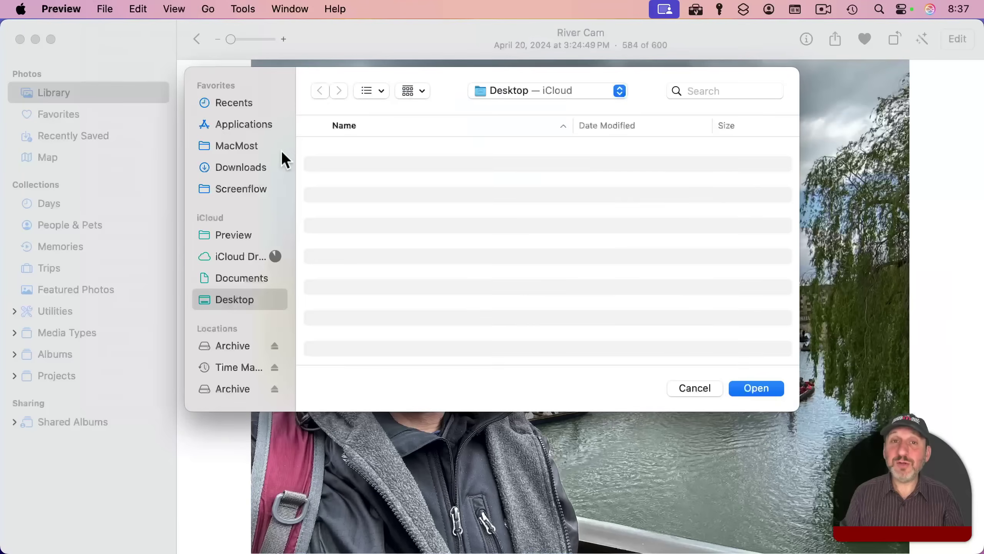
Create a new Preview image from the clipboard and start saving it
click(104, 9)
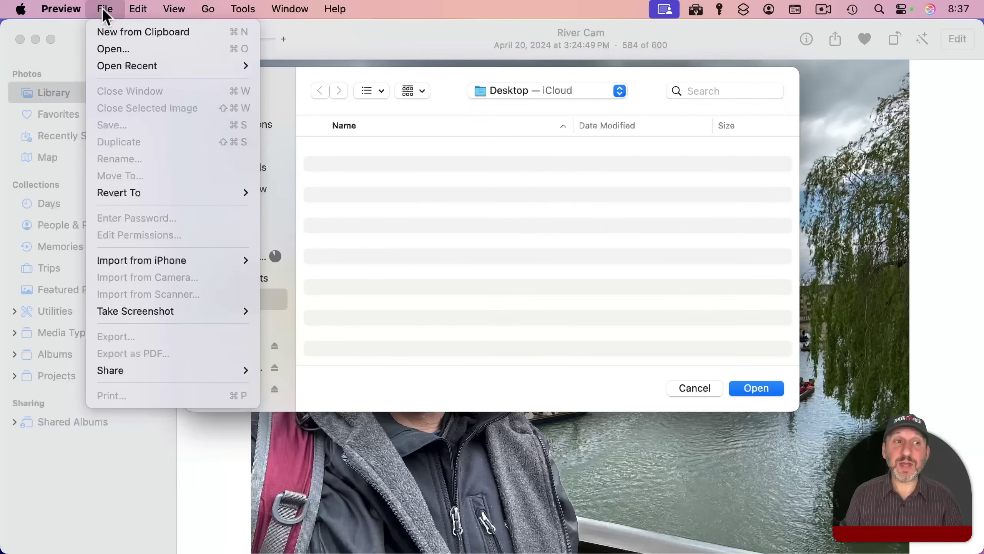
click(109, 30)
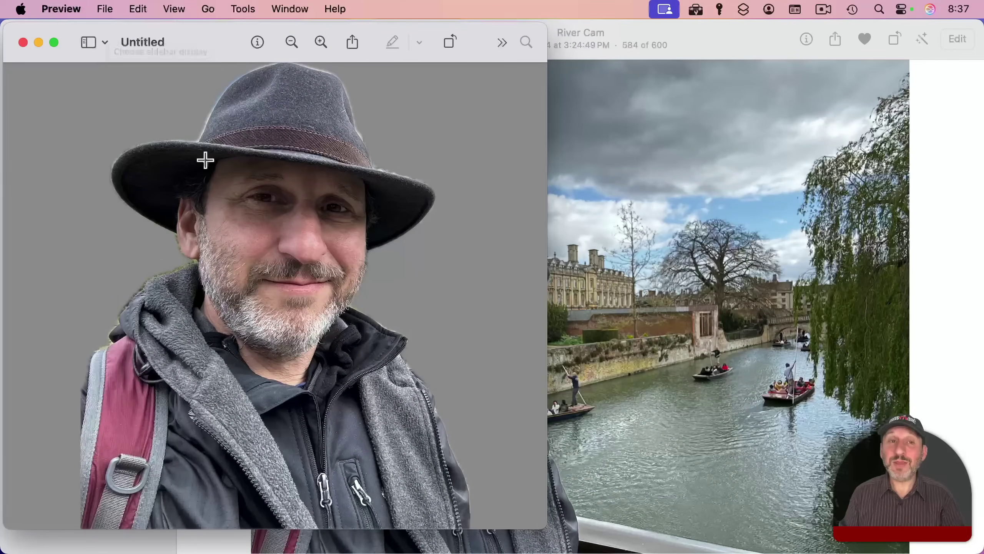
click(104, 8)
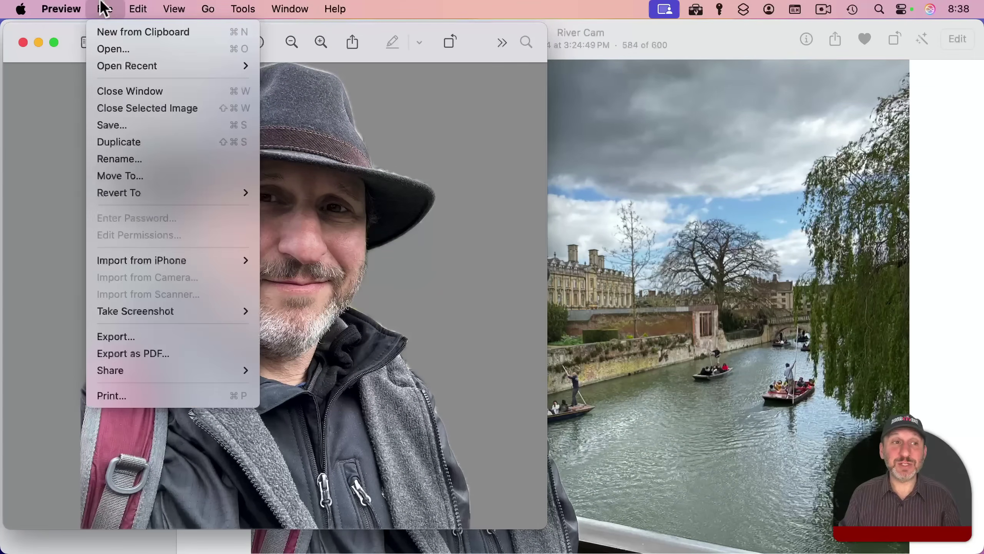
click(122, 123)
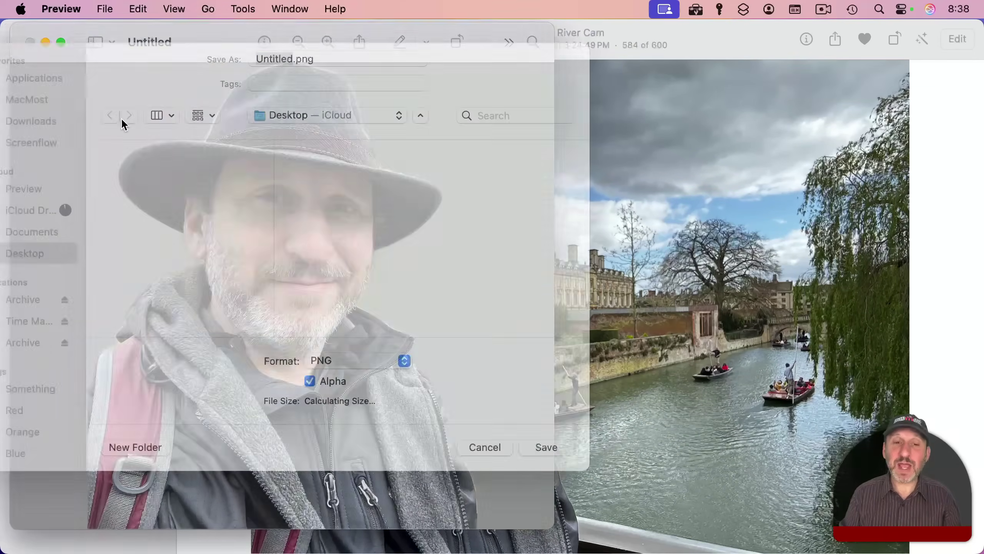
Confirm PNG as the save format, cancel the save, and return to Photos
click(365, 379)
click(479, 376)
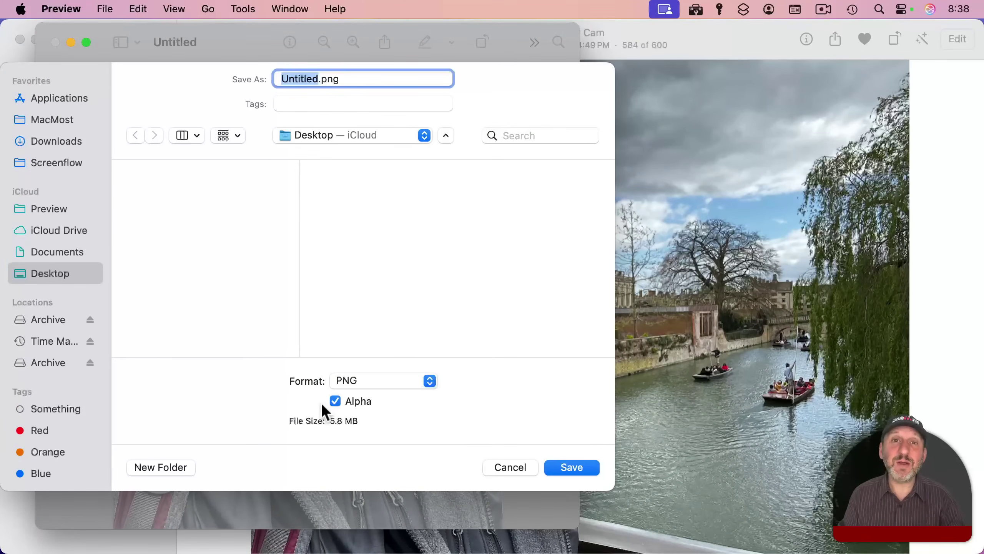
click(508, 468)
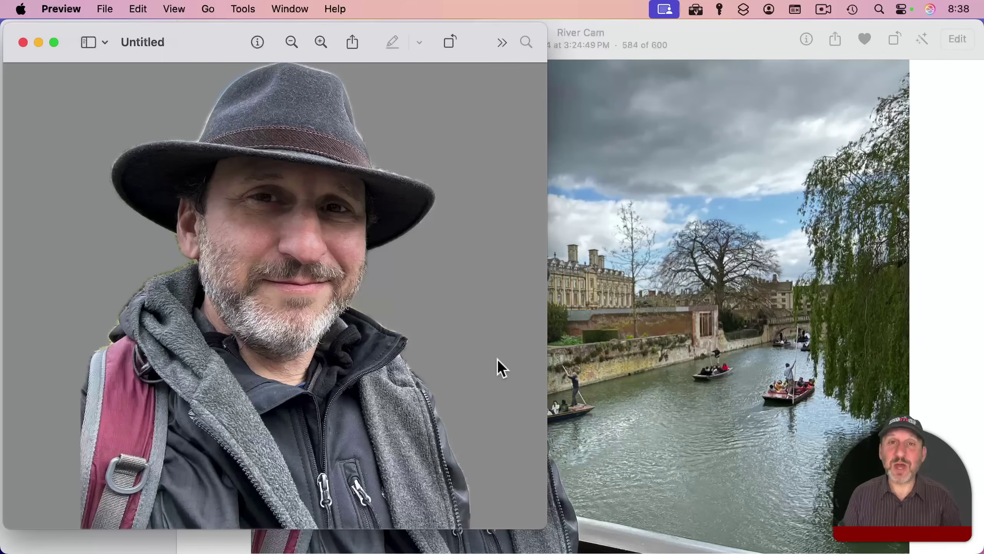
key(super+Tab)
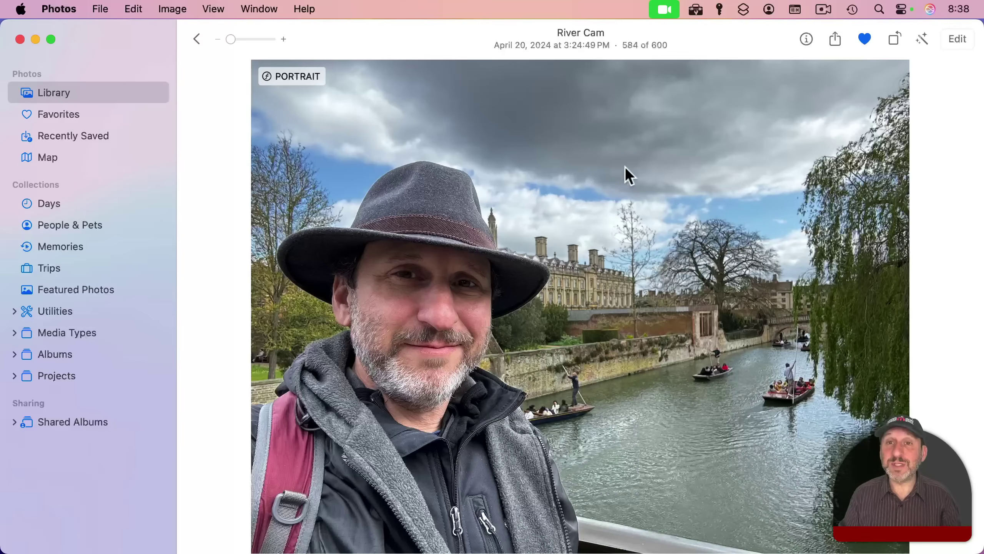
In the editor, drag Portrait depth from OFF to about ƒ7.1 to blur the background
click(964, 39)
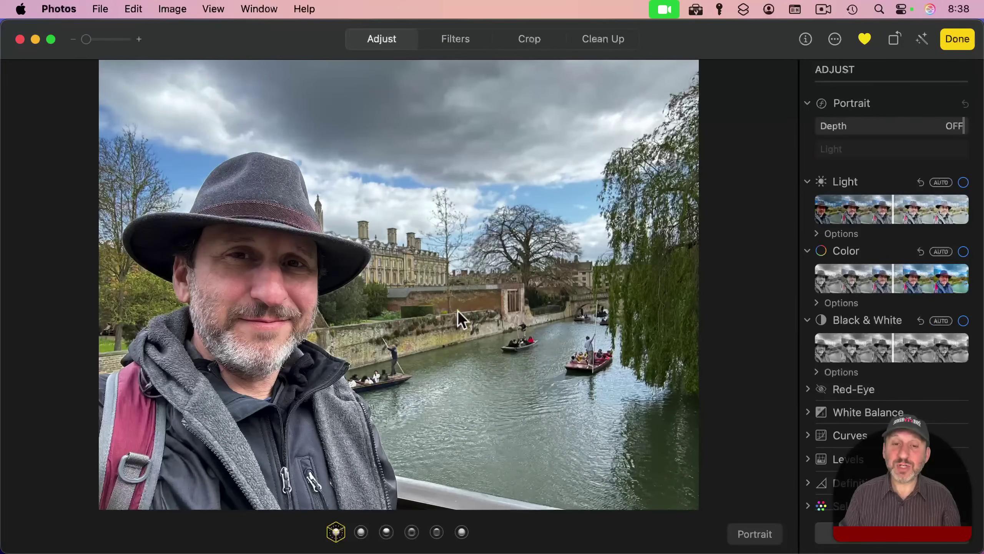
drag(959, 128, 896, 132)
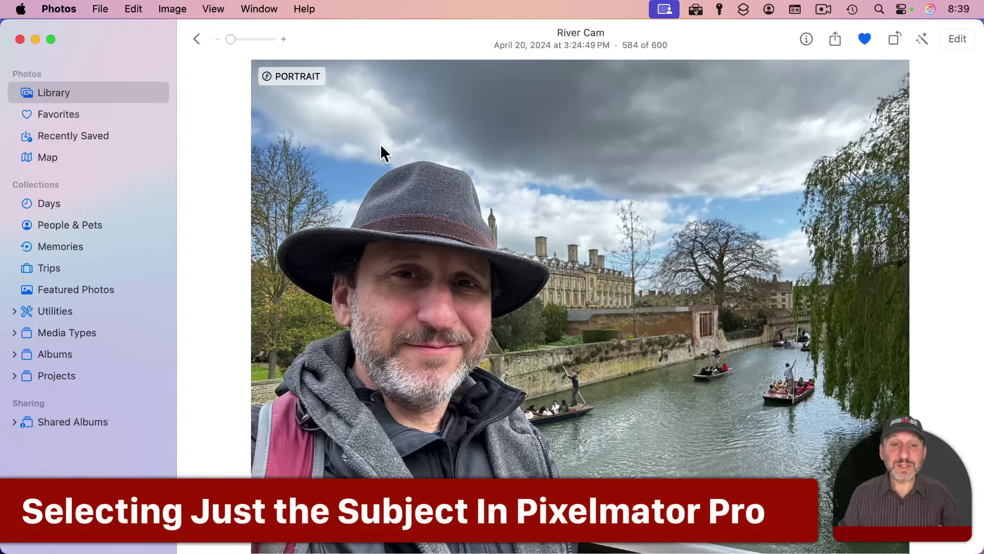
Use Image > Edit With > Pixelmator Pro to open the selfie as IMG_1480.tiff
click(176, 8)
mouse_move(191, 459)
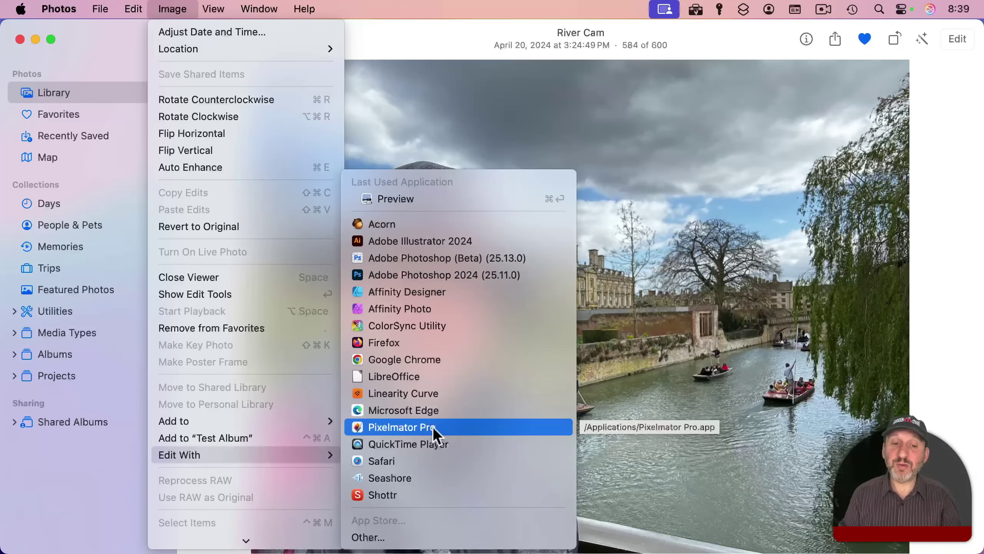
click(451, 428)
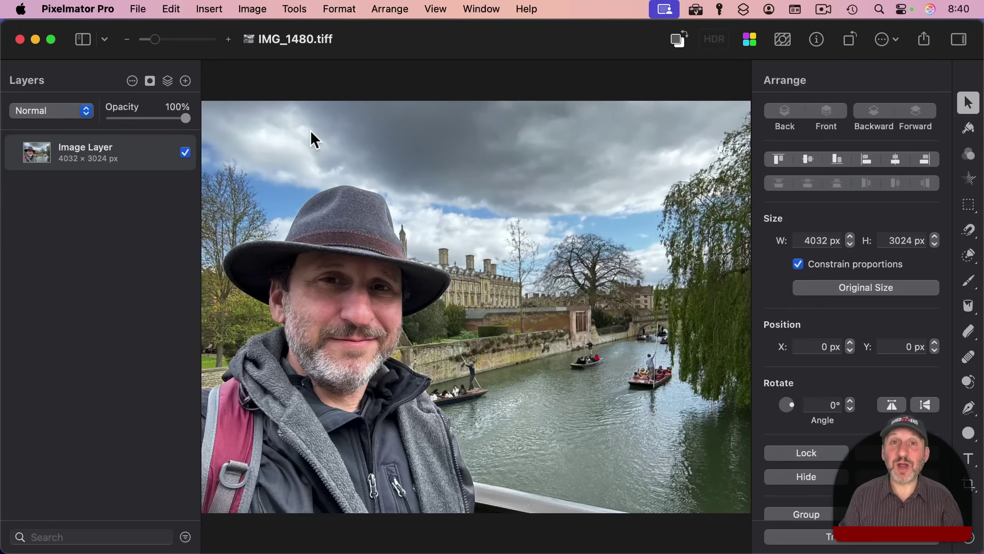
Try a freehand selection on the photo, then clear it
click(138, 9)
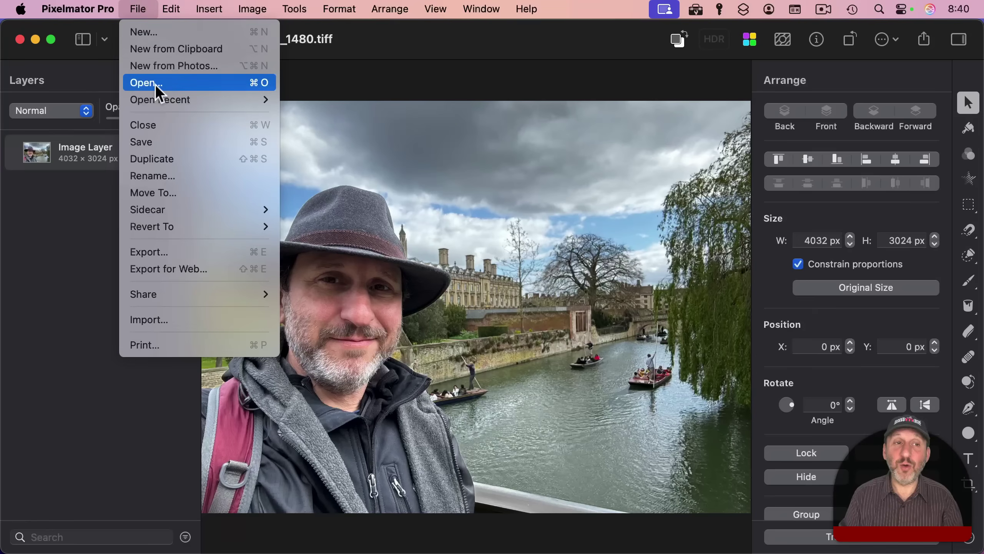
click(388, 77)
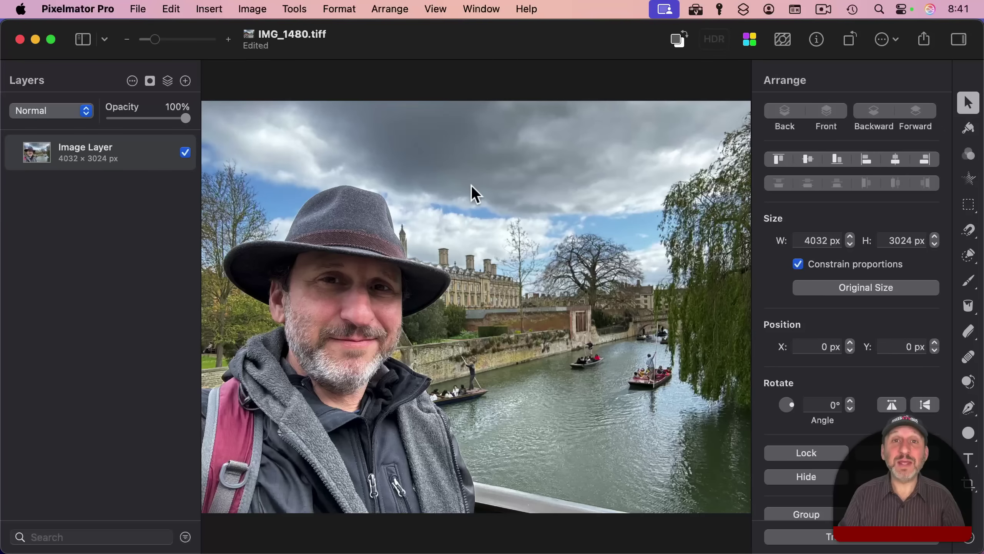
click(970, 232)
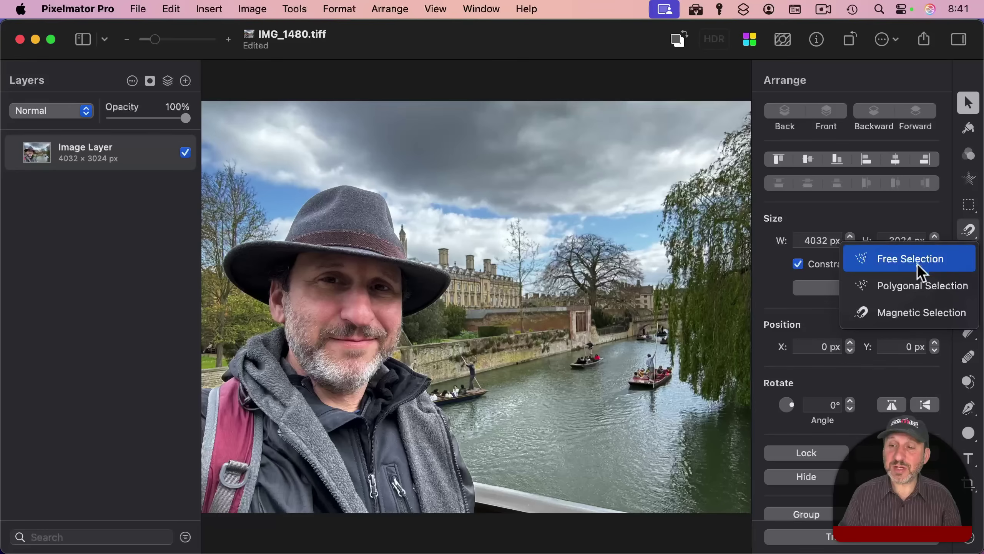
click(917, 264)
mouse_move(537, 152)
mouse_down()
mouse_move(493, 201)
mouse_move(529, 263)
mouse_move(669, 235)
mouse_move(629, 172)
mouse_move(536, 153)
mouse_up()
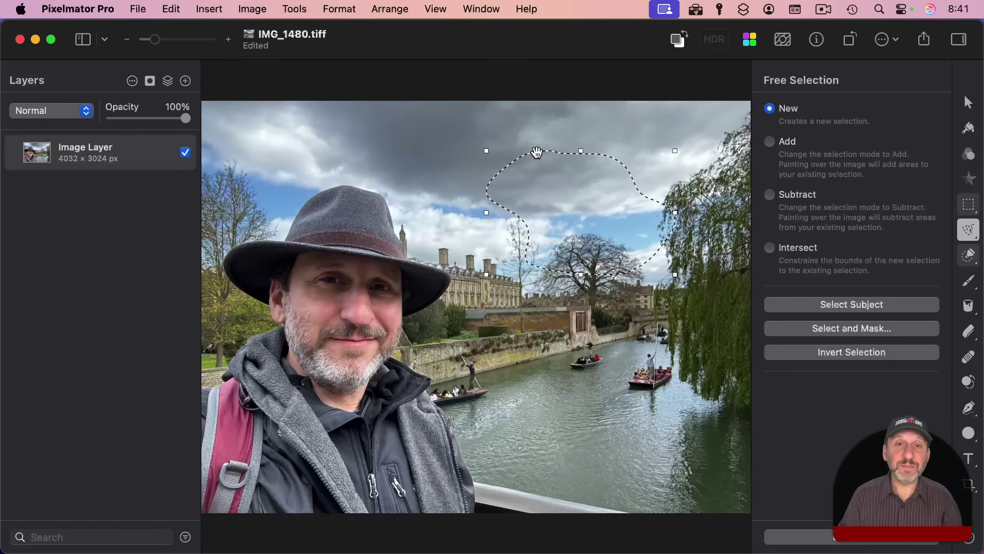
click(537, 152)
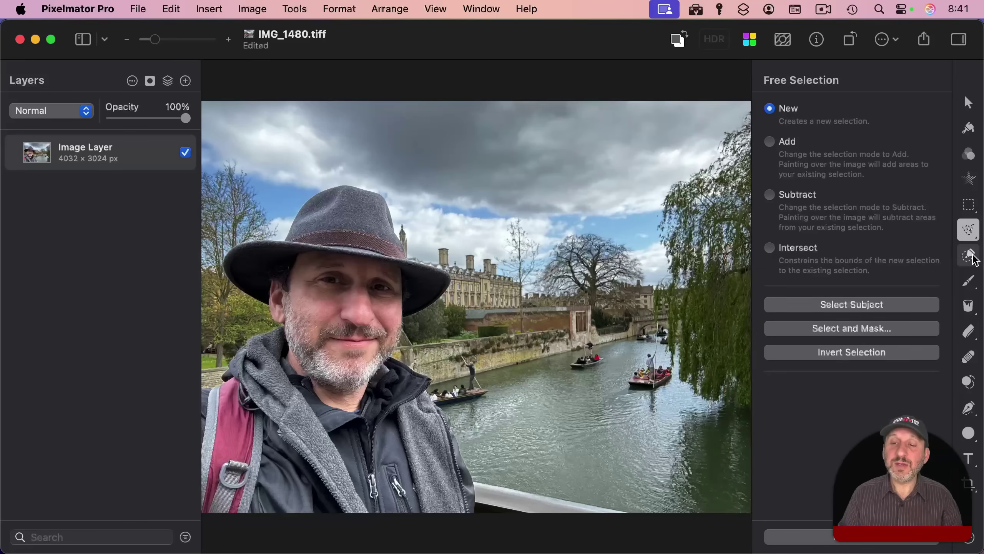
Switch to Quick Selection and paint a selection over the hat and face
click(974, 259)
click(930, 284)
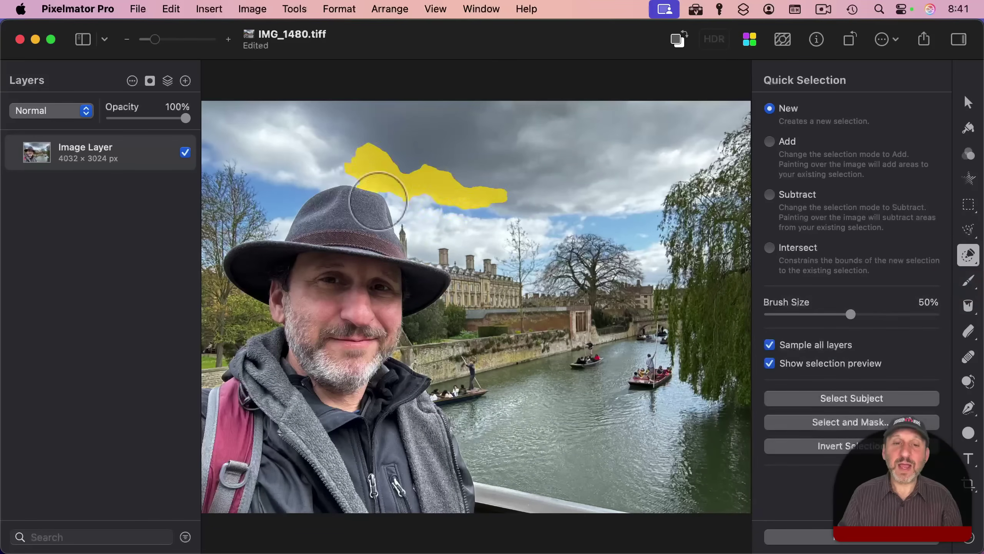
mouse_move(342, 275)
mouse_down()
mouse_move(358, 287)
mouse_move(353, 324)
mouse_move(330, 323)
mouse_move(305, 286)
mouse_move(265, 271)
mouse_move(421, 281)
mouse_up()
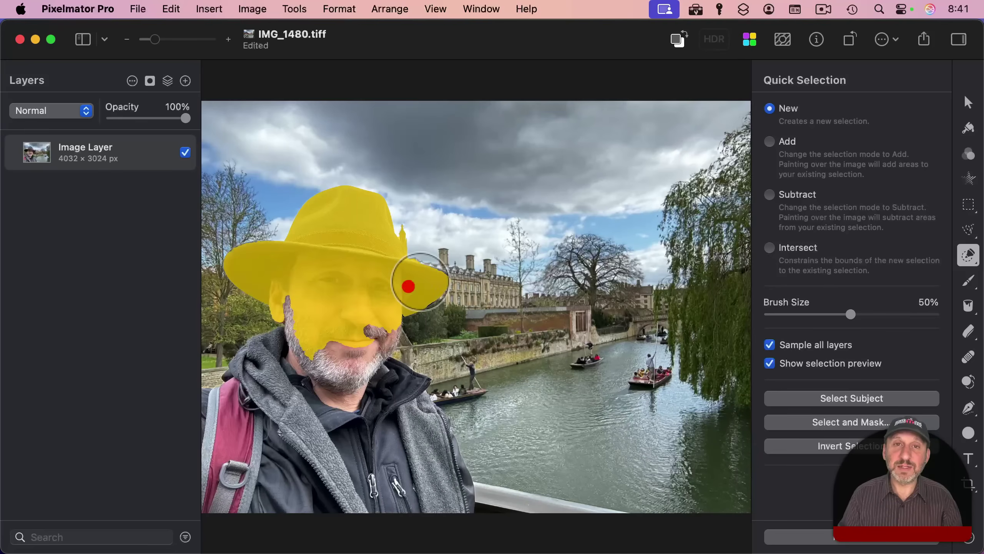
Run Edit > Select Subject to outline the man from hat down to hoodie
click(171, 9)
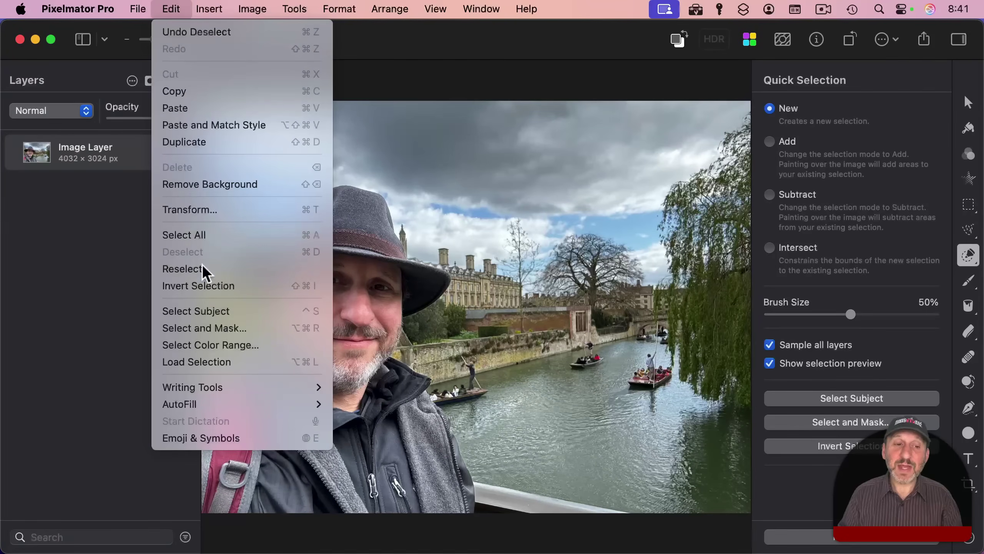
click(204, 310)
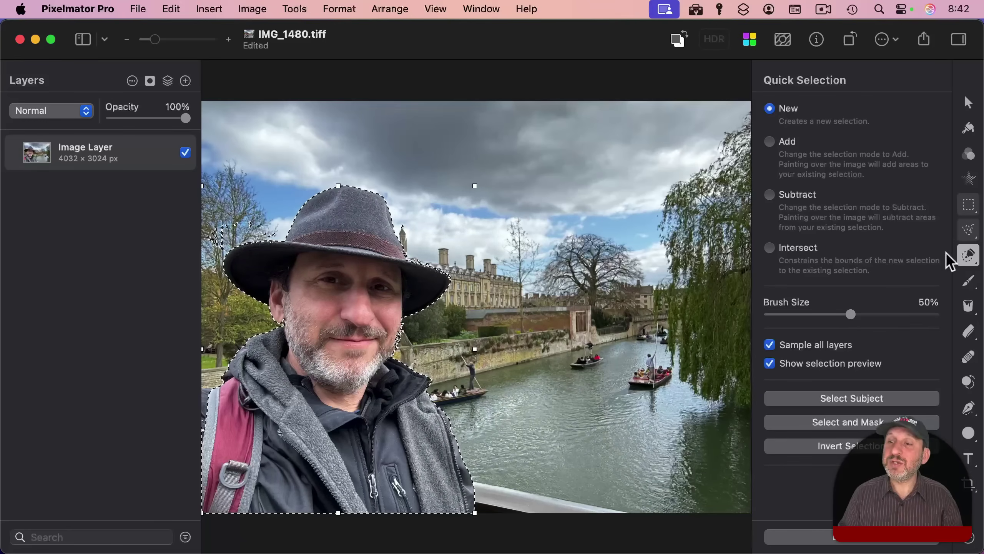
With Quick Selection, Option-paint to remove background tree areas from the selection
click(969, 255)
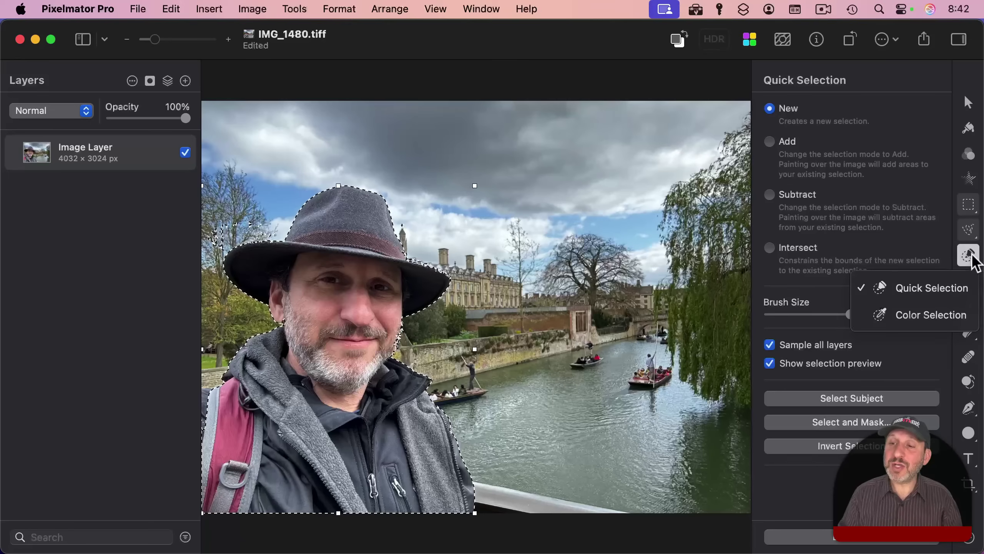
click(947, 288)
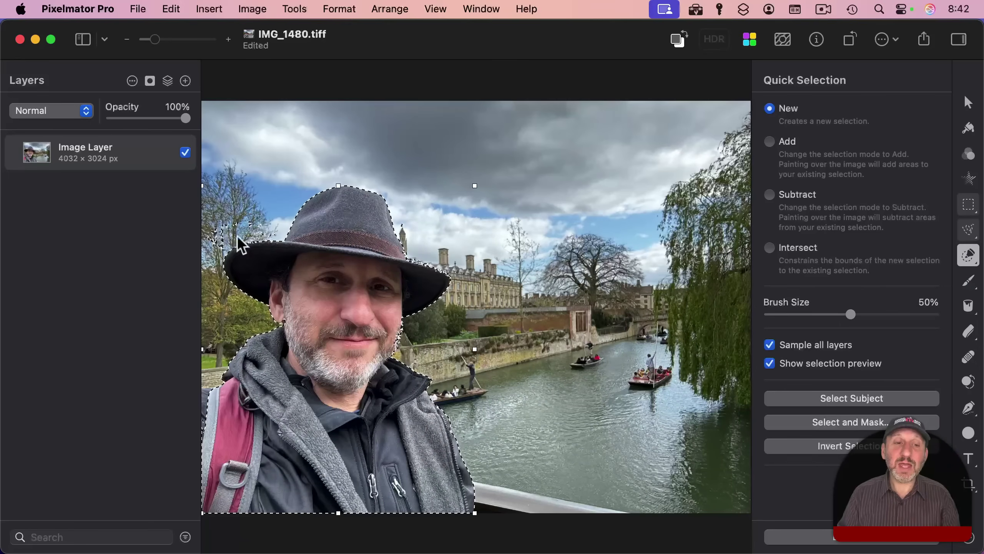
key(alt)
mouse_move(233, 207)
mouse_down()
mouse_move(226, 197)
mouse_move(220, 220)
mouse_move(241, 215)
mouse_move(220, 227)
mouse_up()
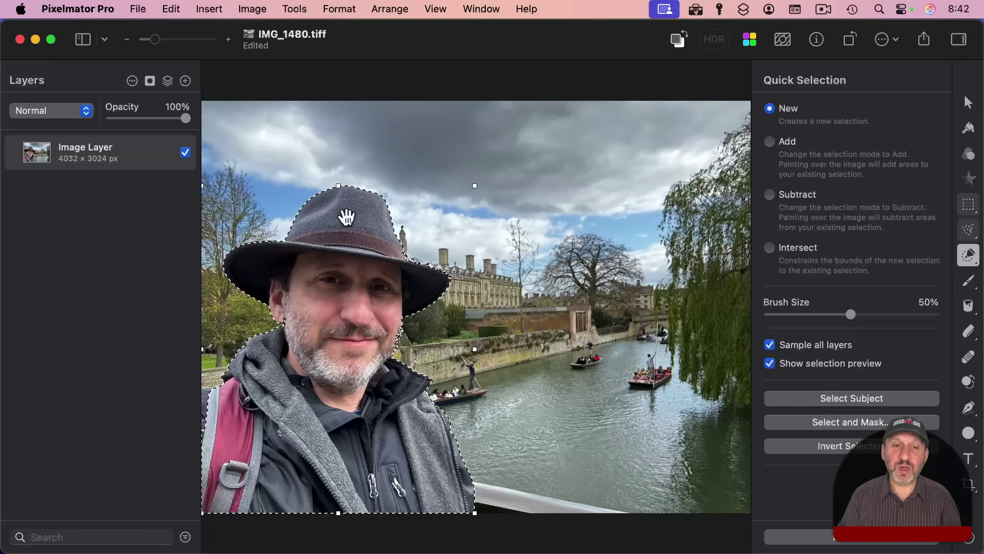
Shift-paint to add the beard edge and the area beside the backpack strap
scroll(403, 347, up, 10)
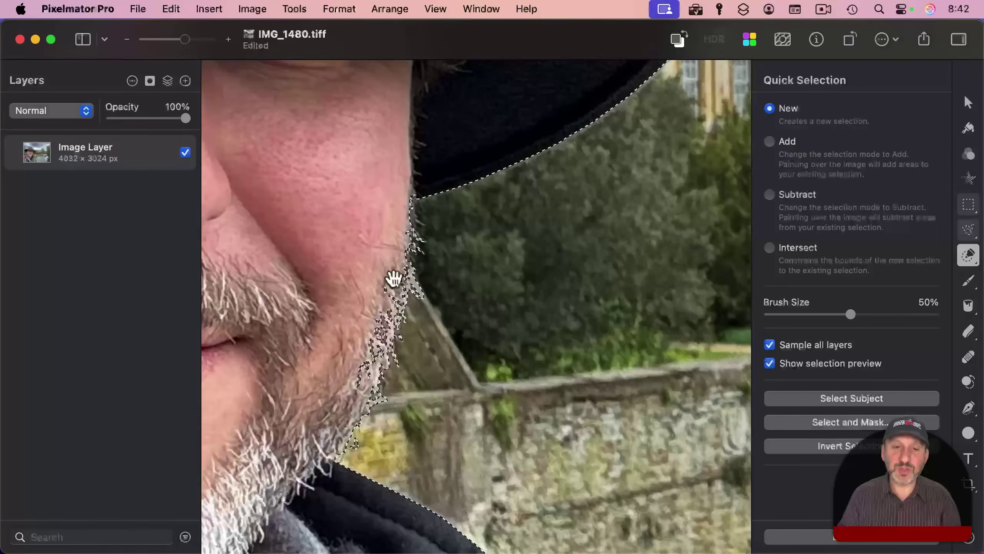
key(shift)
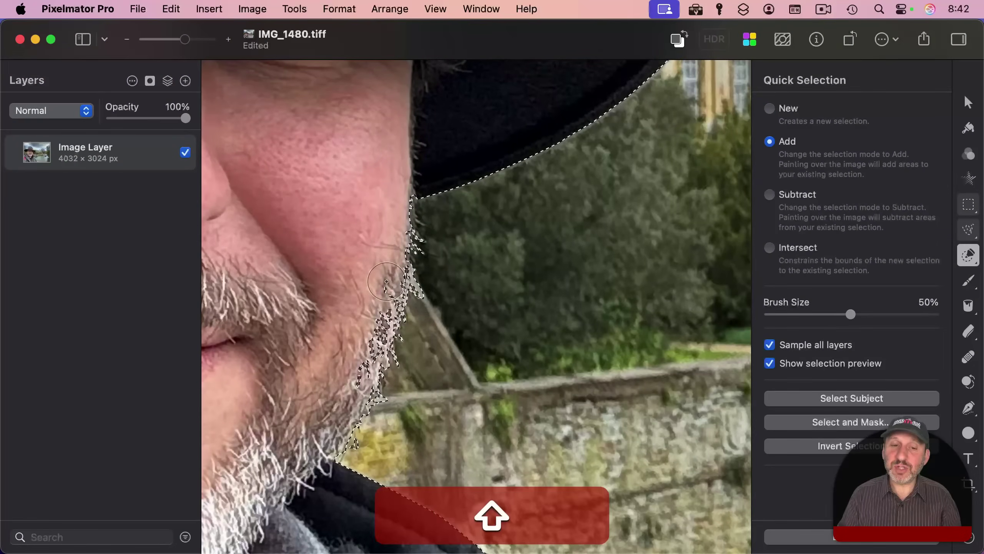
drag(387, 279, 362, 361)
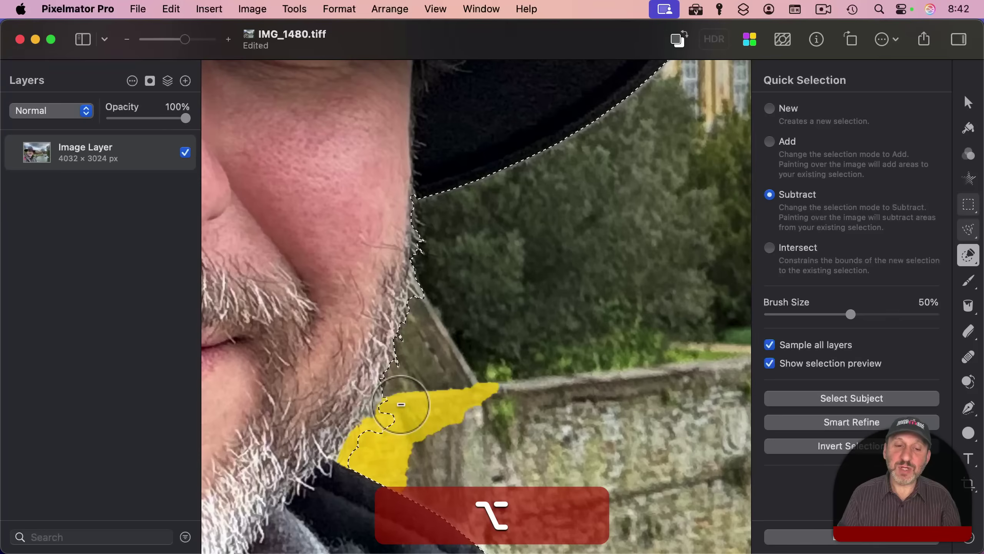
scroll(452, 299, down, 10)
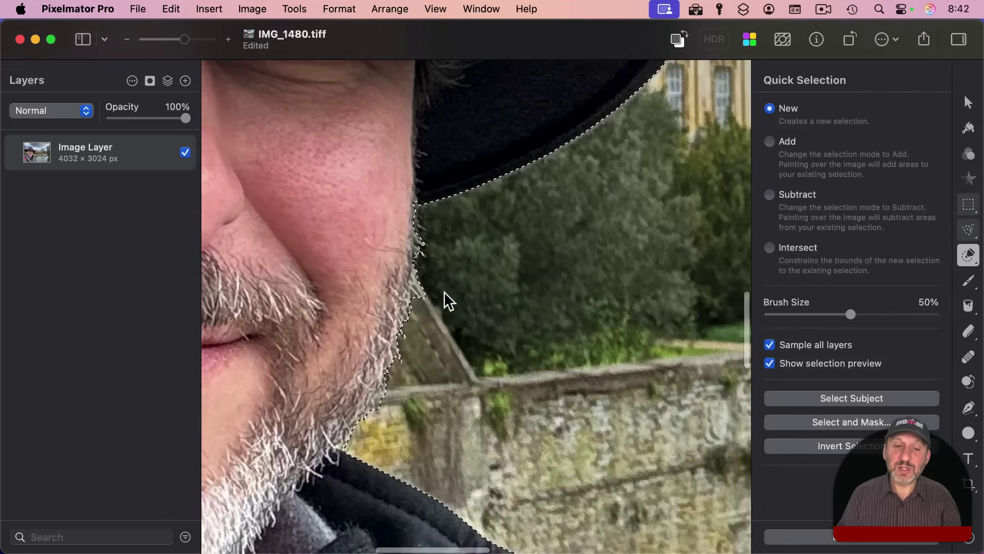
scroll(447, 298, down, 10)
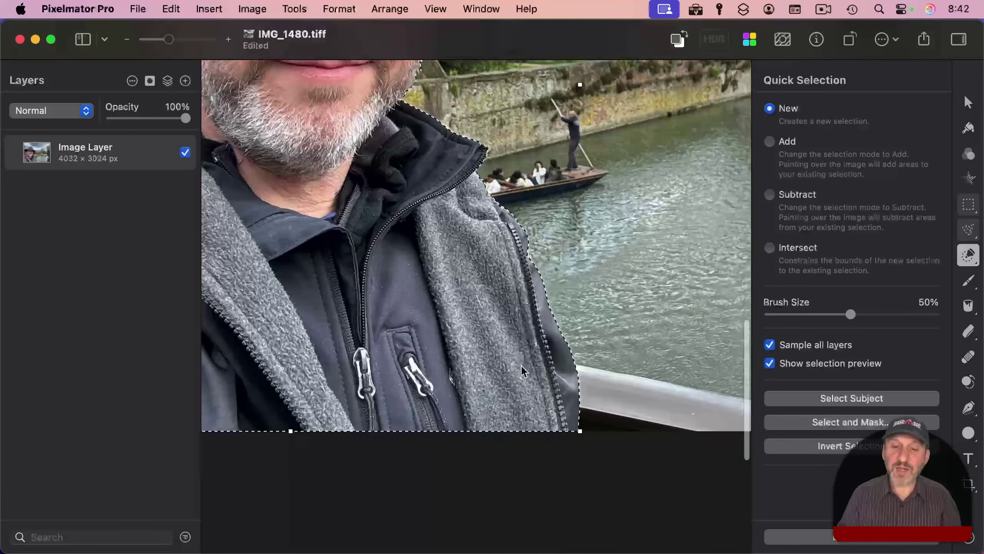
scroll(356, 313, left, 10)
scroll(356, 313, up, 5)
key(shift)
drag(357, 313, 329, 362)
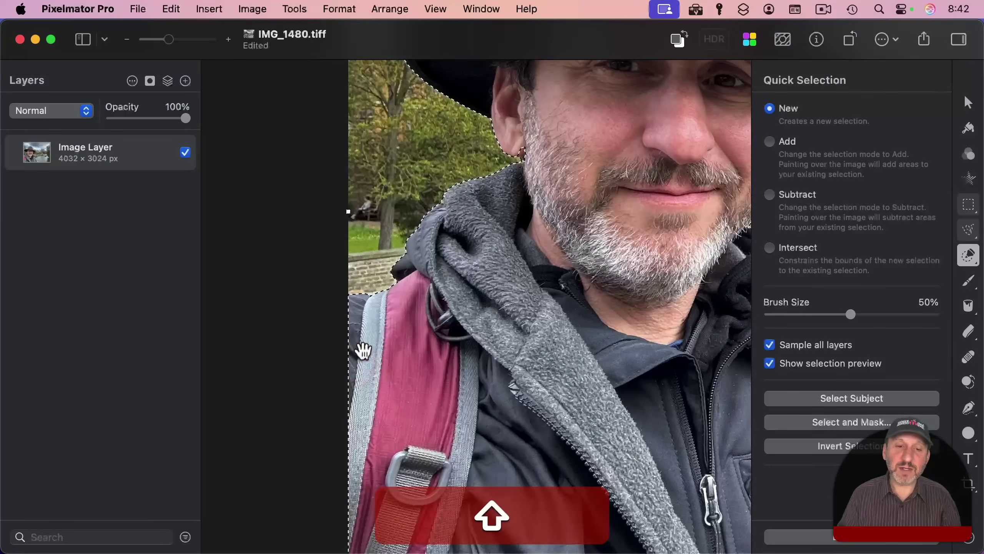
scroll(468, 332, down, 2)
Add the left cheek to the selection and subtract the tower tip
key(shift)
drag(519, 209, 515, 172)
key(alt)
scroll(523, 185, up, 10)
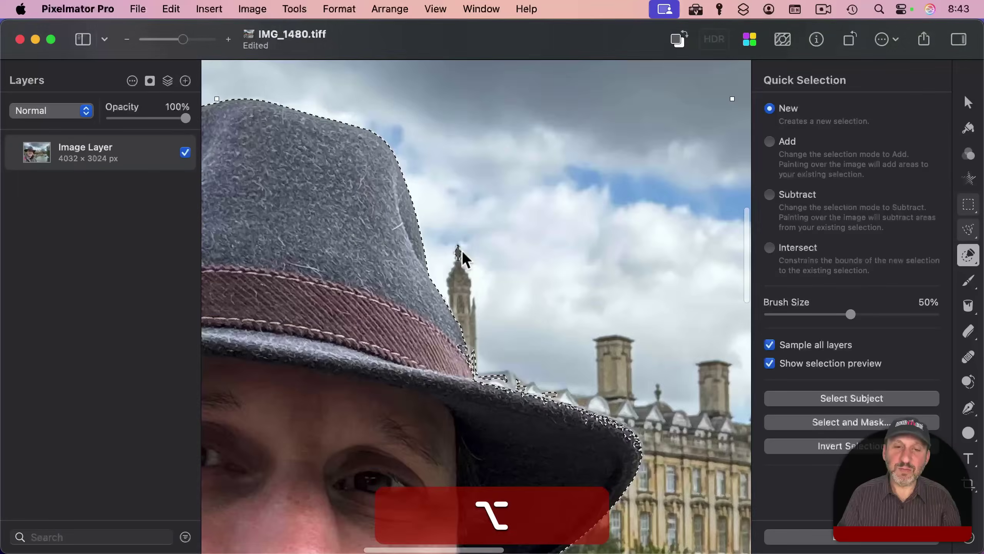
drag(461, 257, 453, 256)
scroll(453, 257, down, 10)
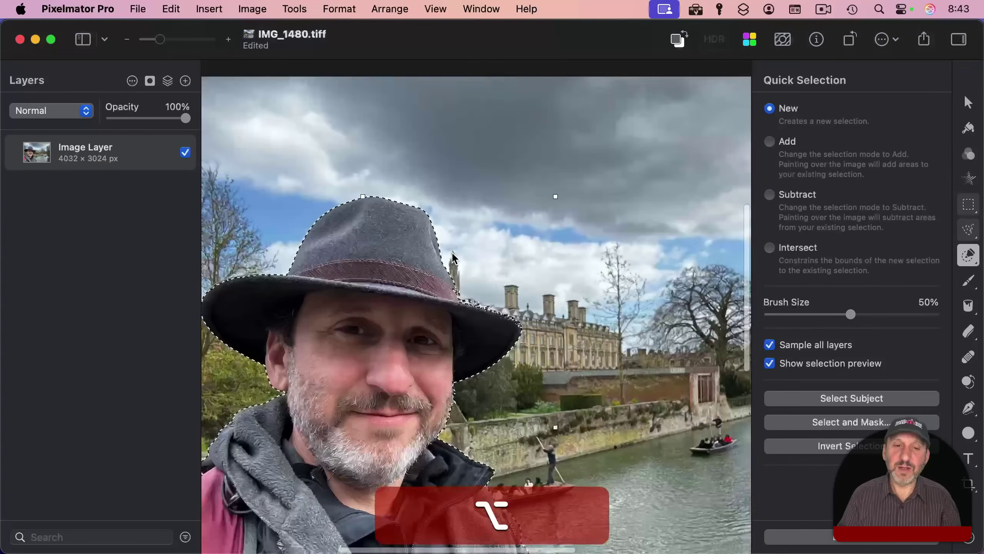
scroll(453, 257, down, 3)
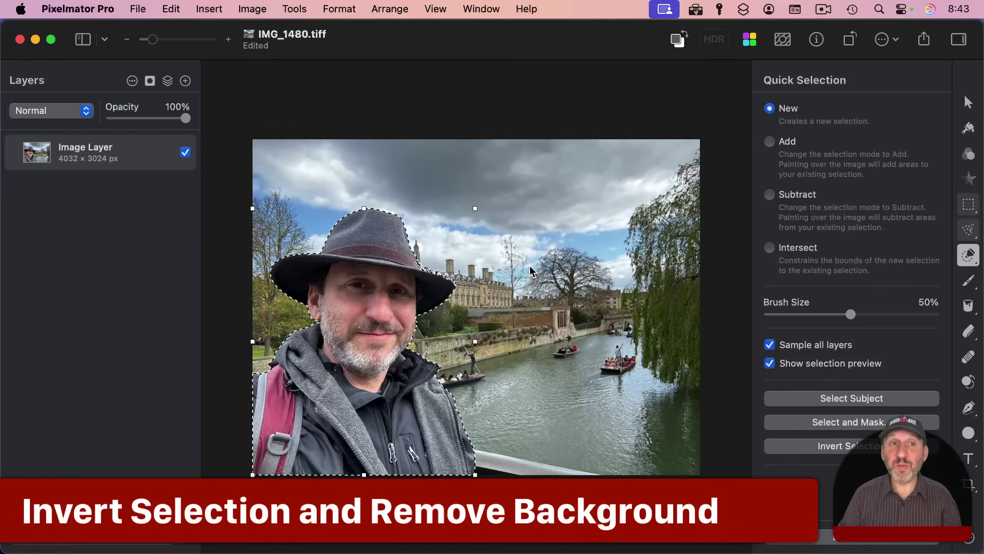
Invert the selection, delete the riverside background, and copy the cut-out man
click(172, 9)
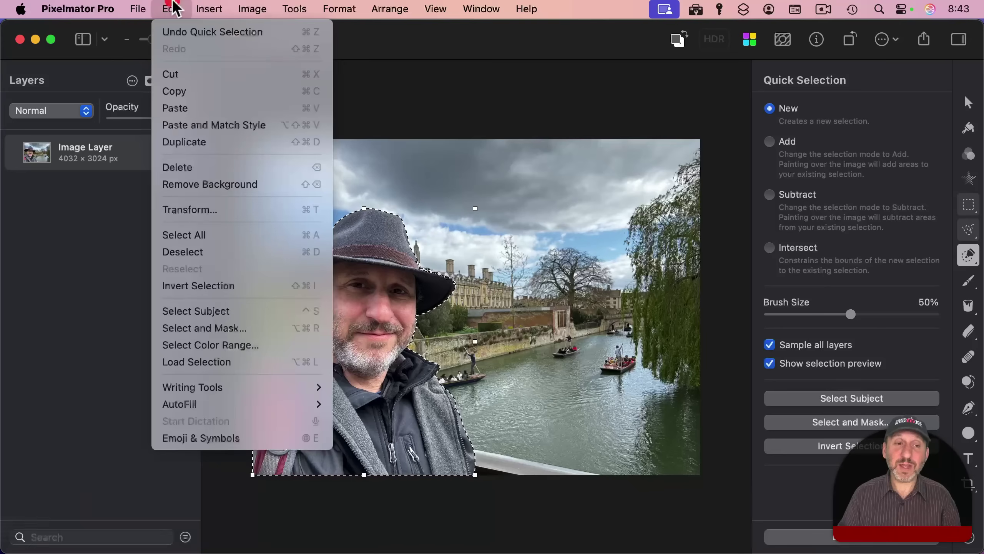
click(214, 294)
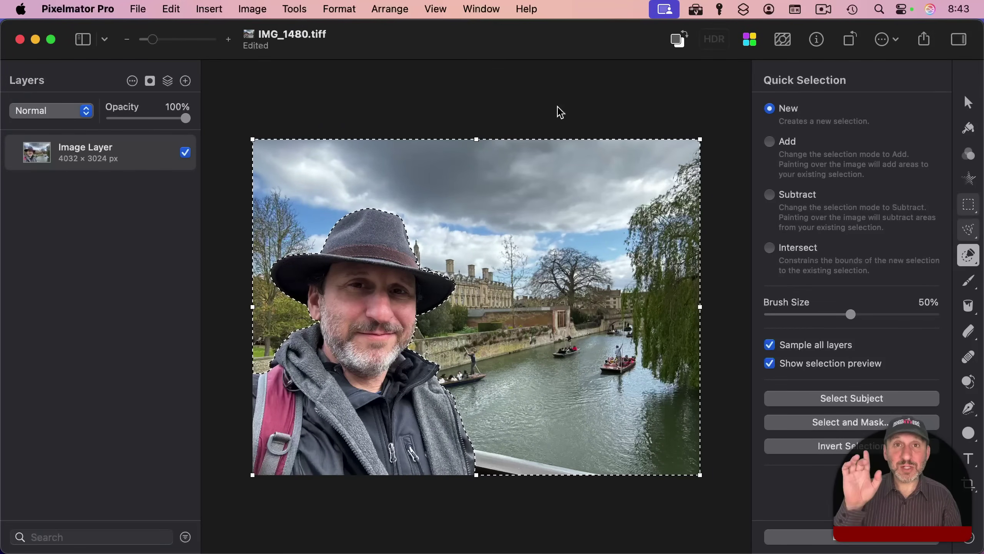
key(BackSpace)
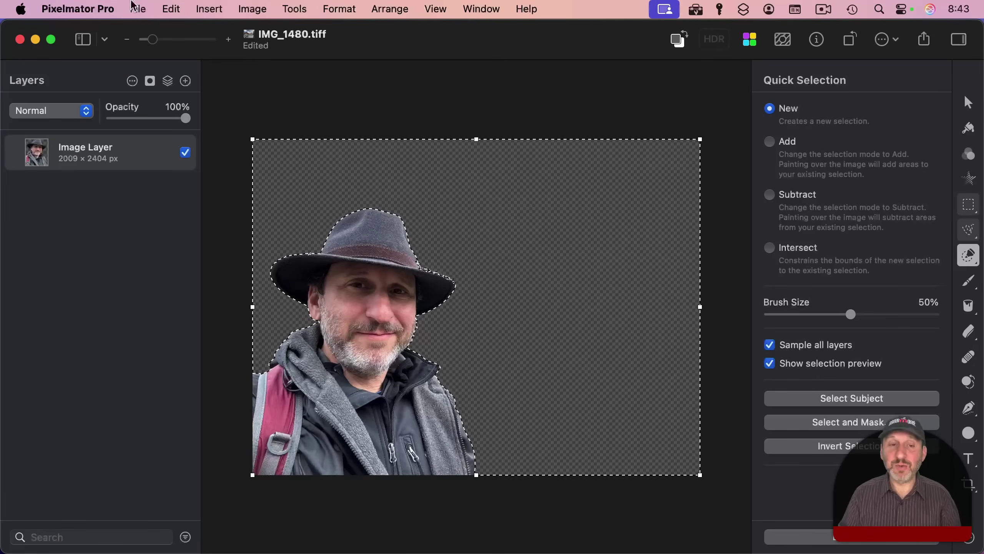
key(super+a)
key(super+c)
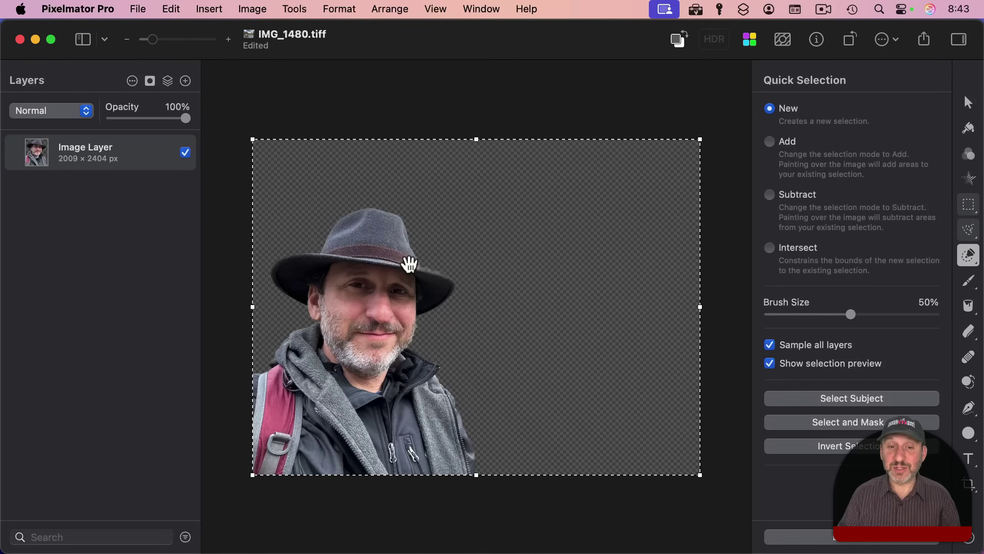
click(140, 9)
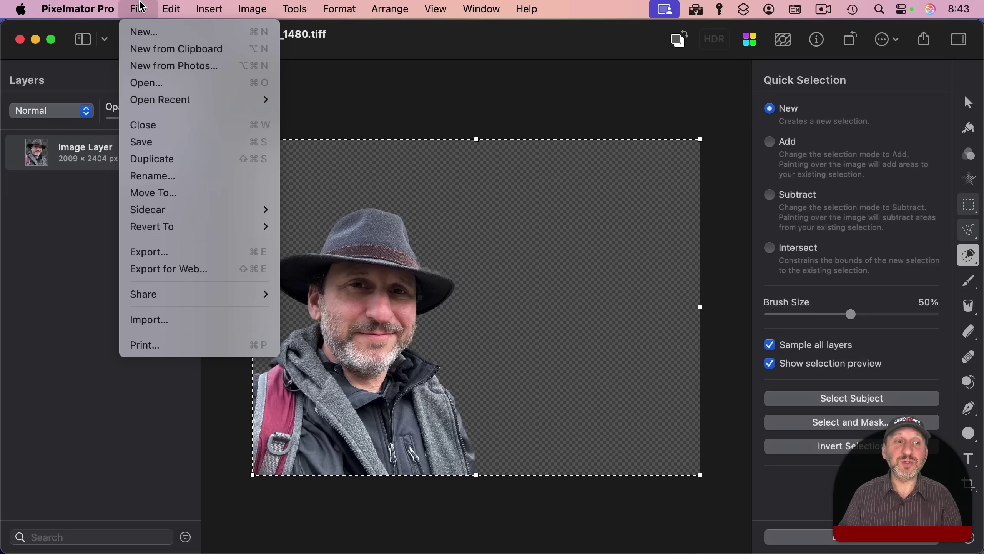
click(169, 252)
click(523, 317)
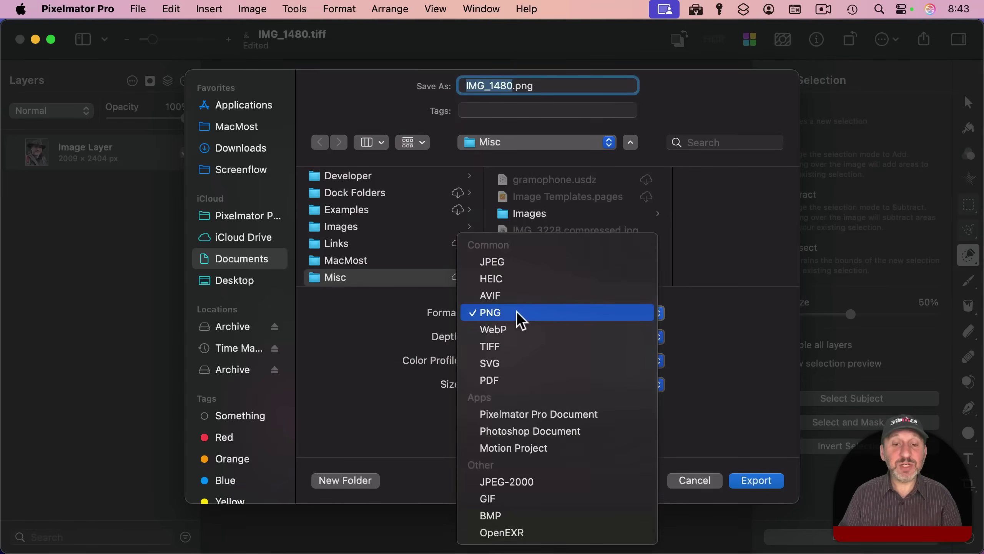
click(419, 288)
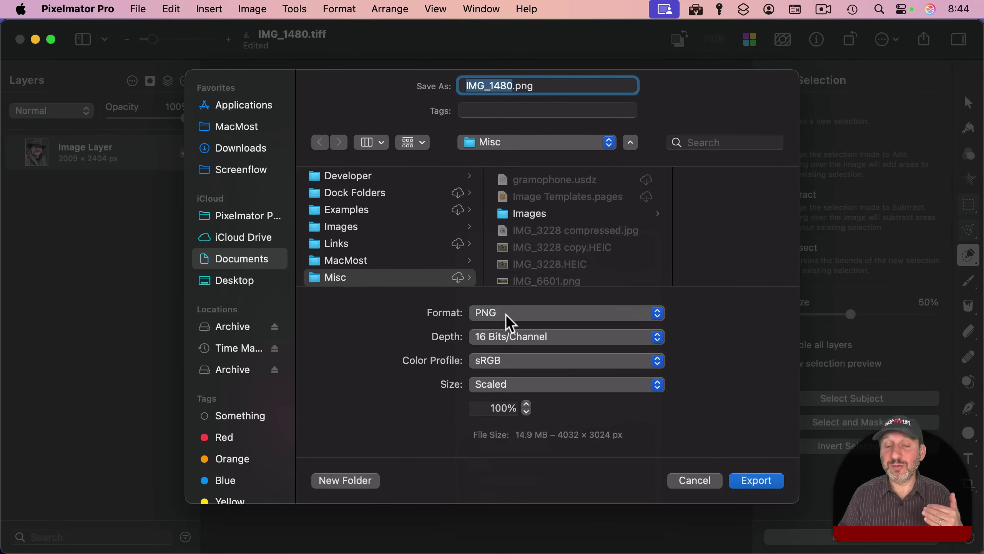
Undo twice to restore the background, then add a Gaussian blur with 24.3 px radius
key(super+z)
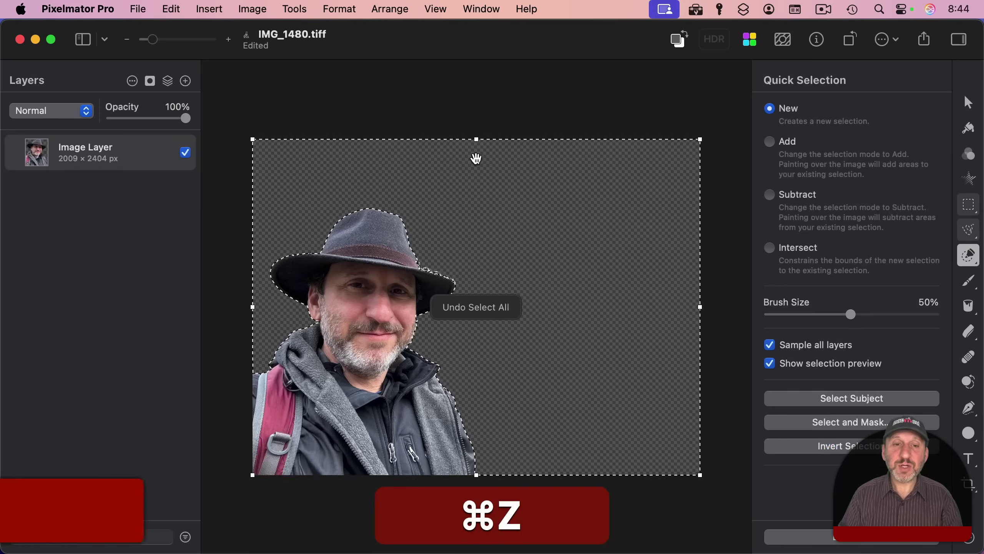
key(super+z)
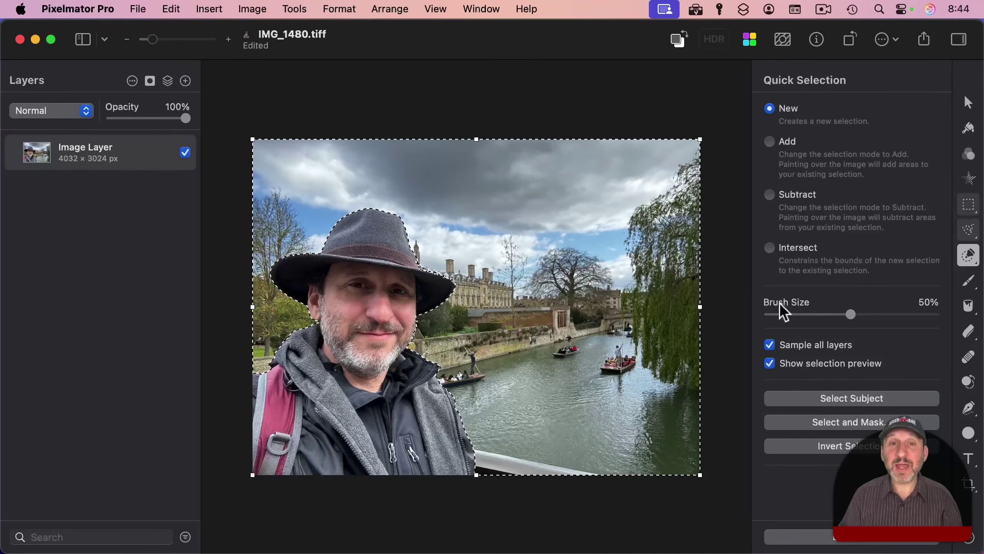
click(970, 183)
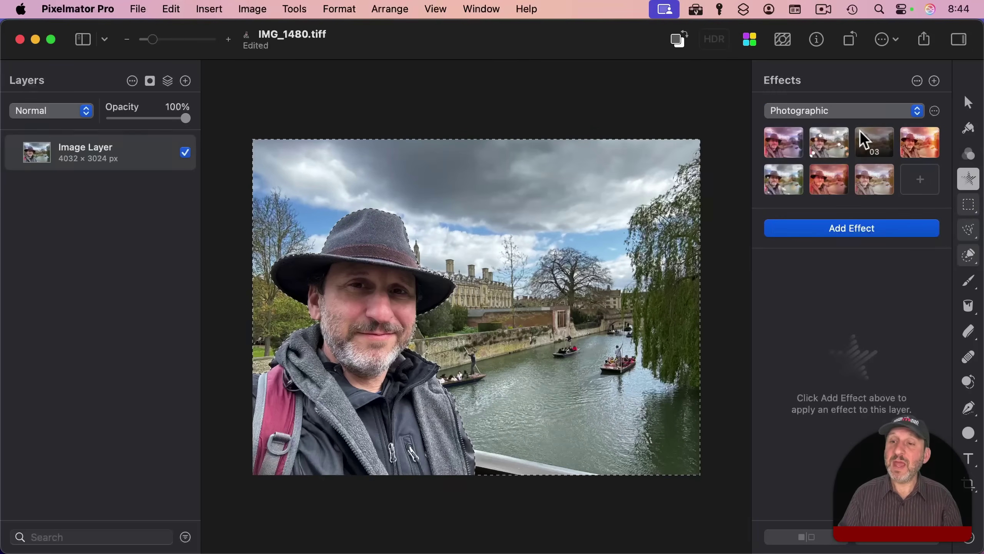
click(841, 232)
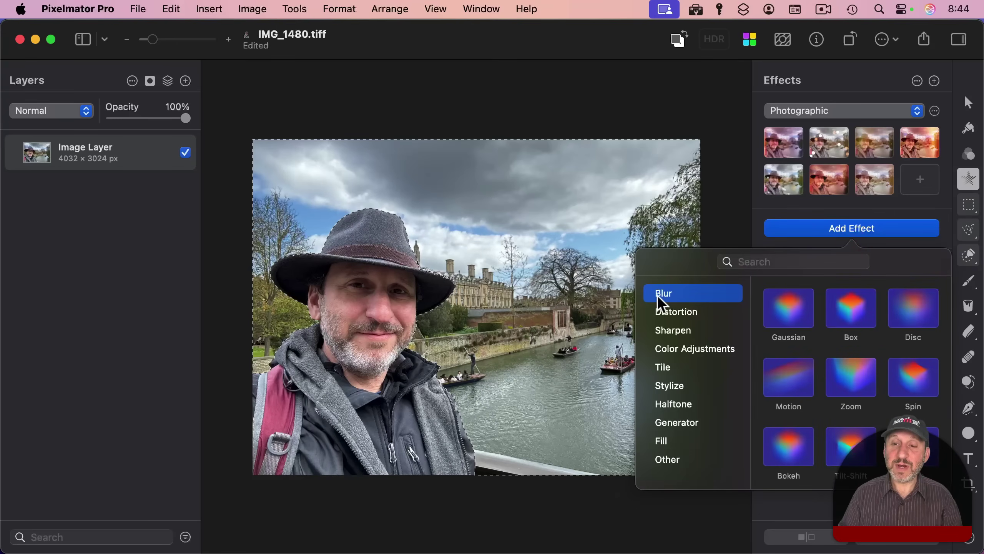
click(789, 310)
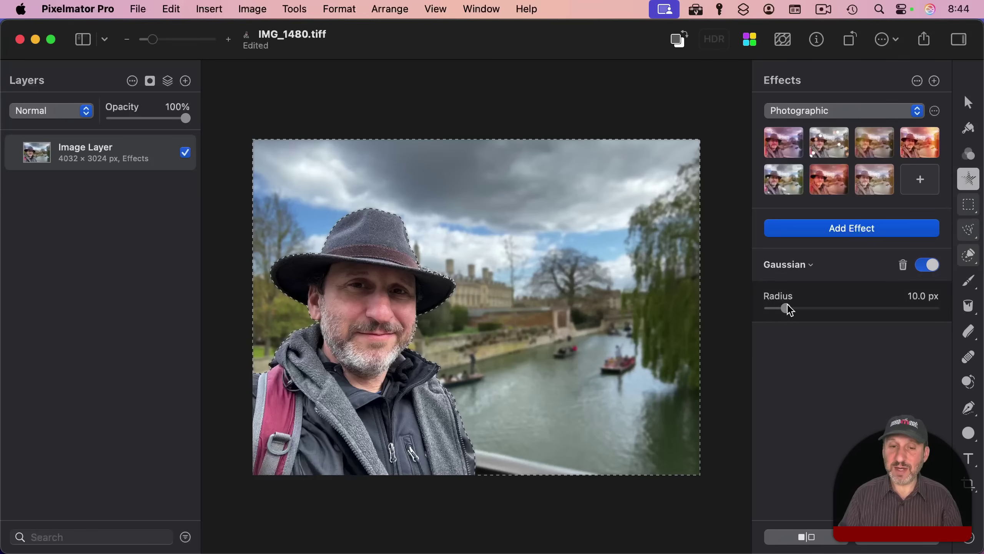
drag(785, 309, 805, 308)
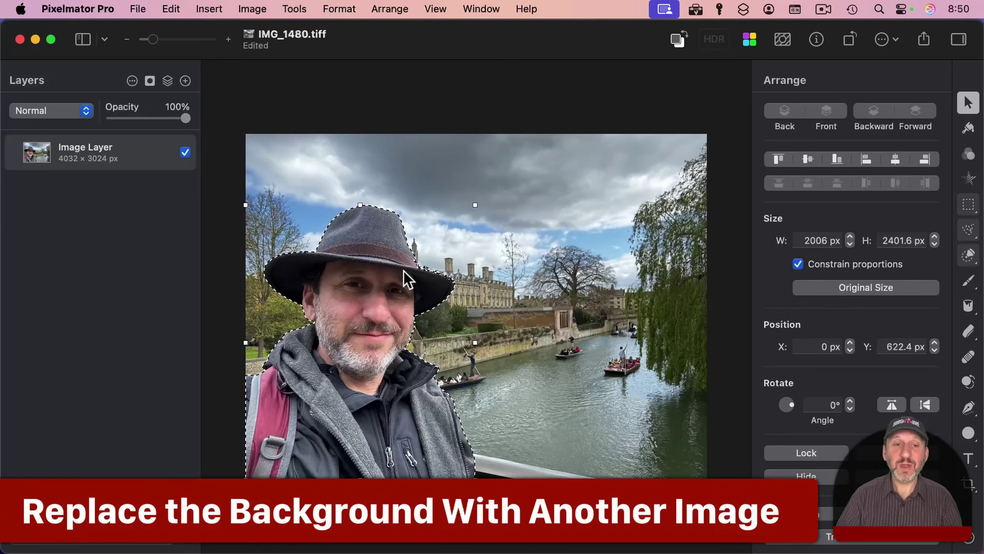
Invert the selection, delete the background around the man, and switch to Photos
click(170, 9)
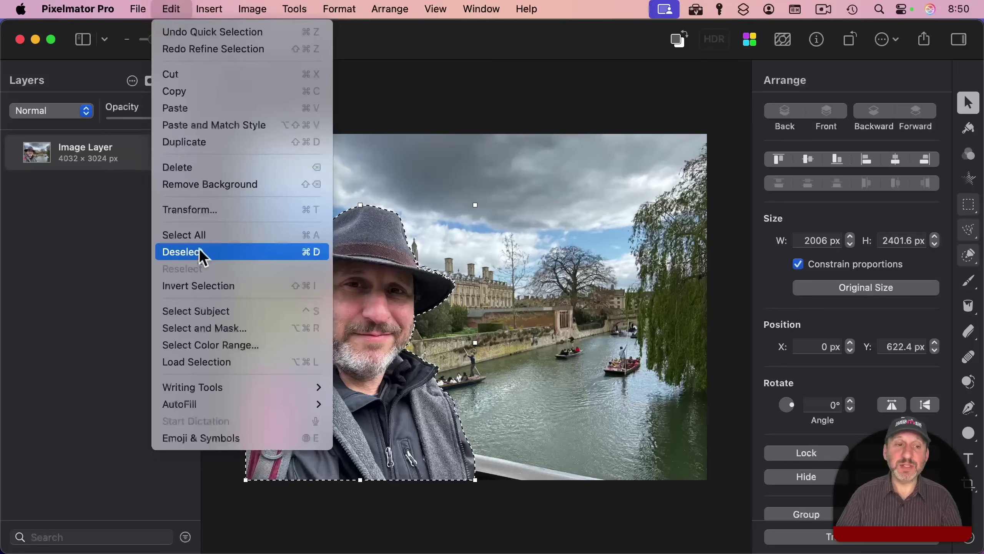
click(194, 285)
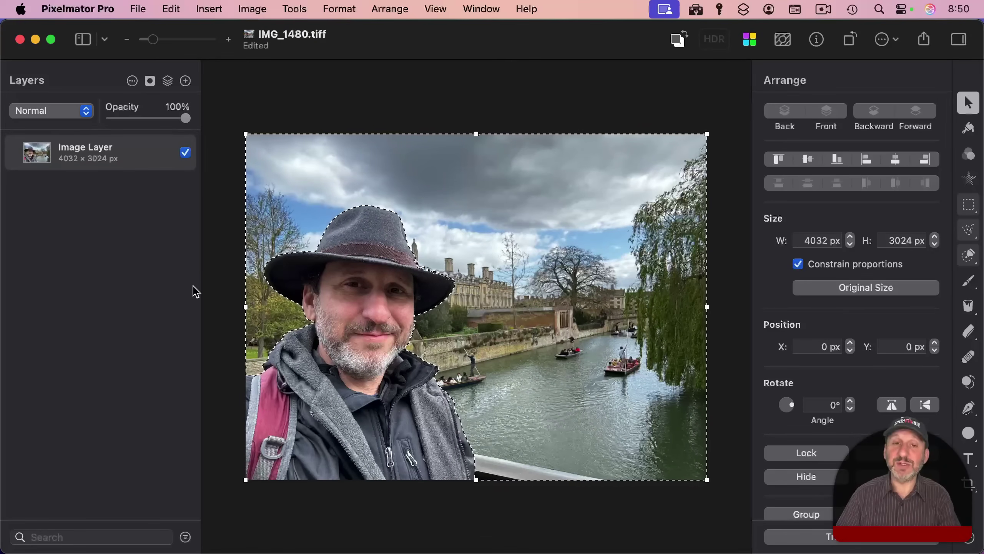
key(BackSpace)
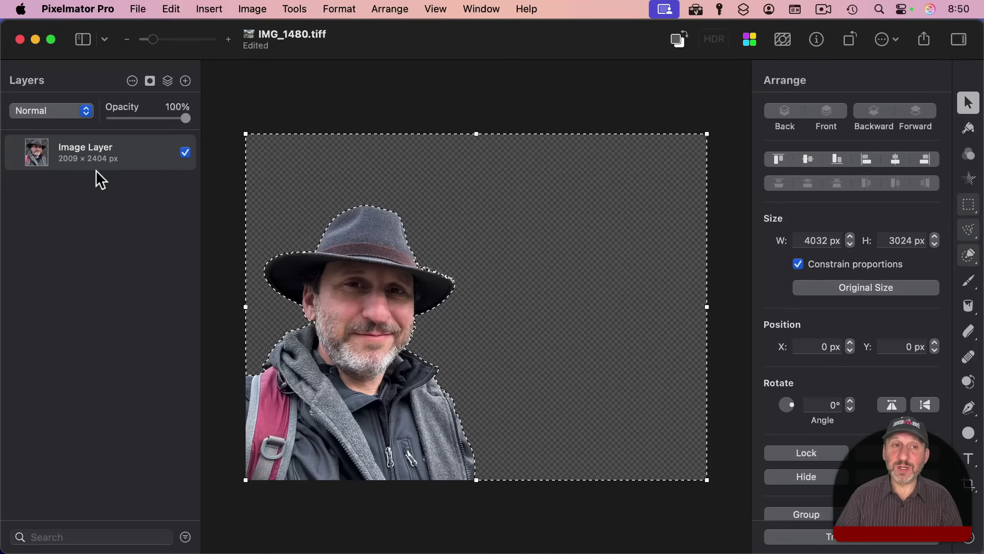
key(super+Tab)
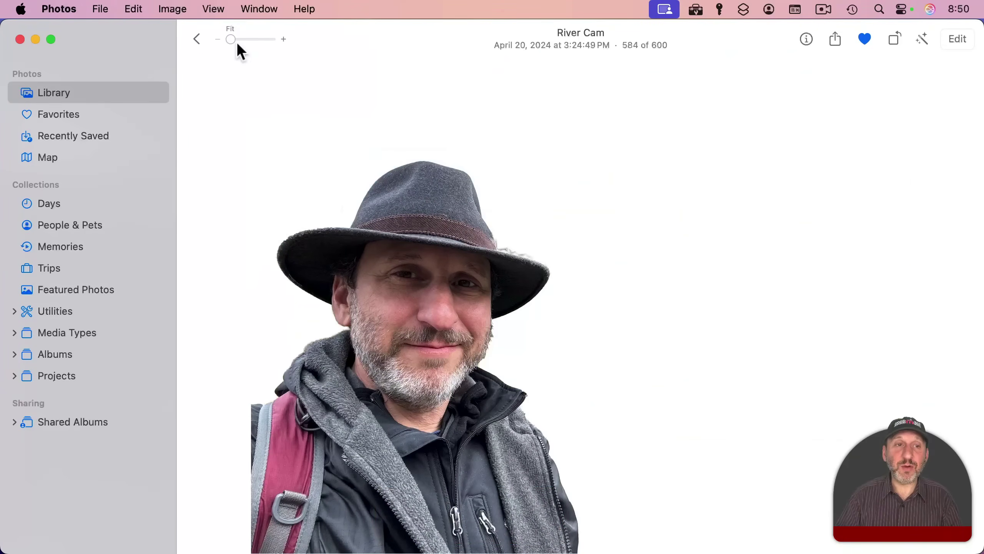
Open the Trinity College Cambridge photo from the Photos library in Pixelmator Pro as IMG_1463.tiff
click(197, 39)
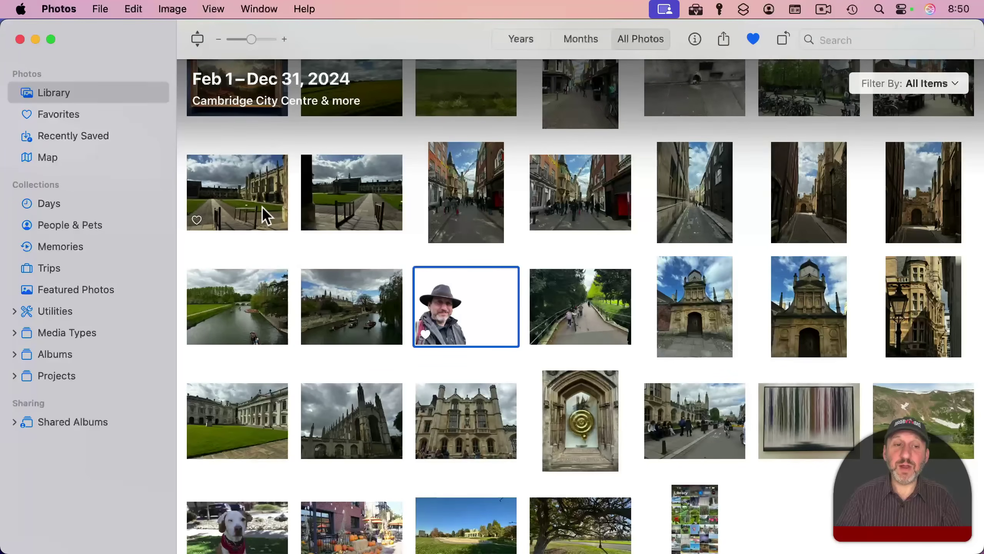
double_click(248, 205)
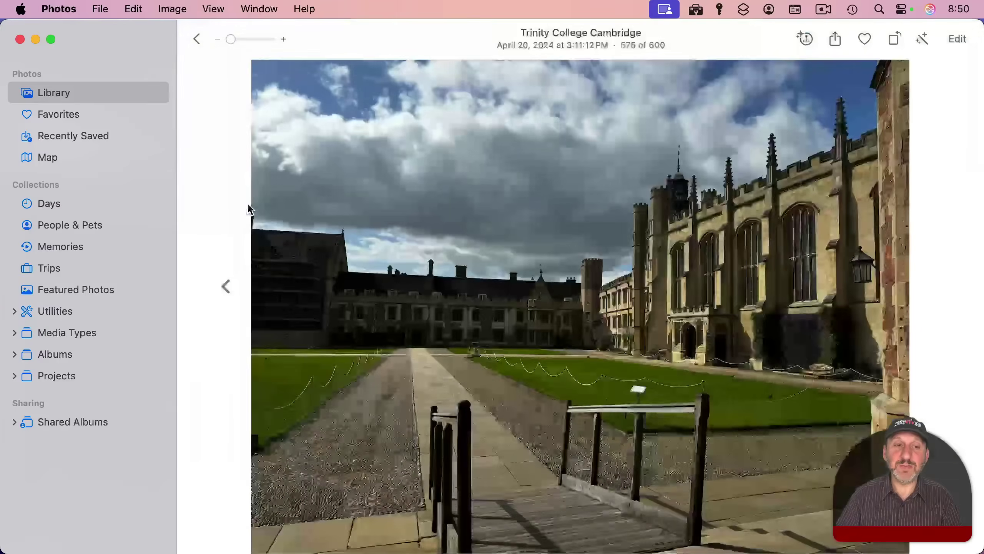
click(173, 9)
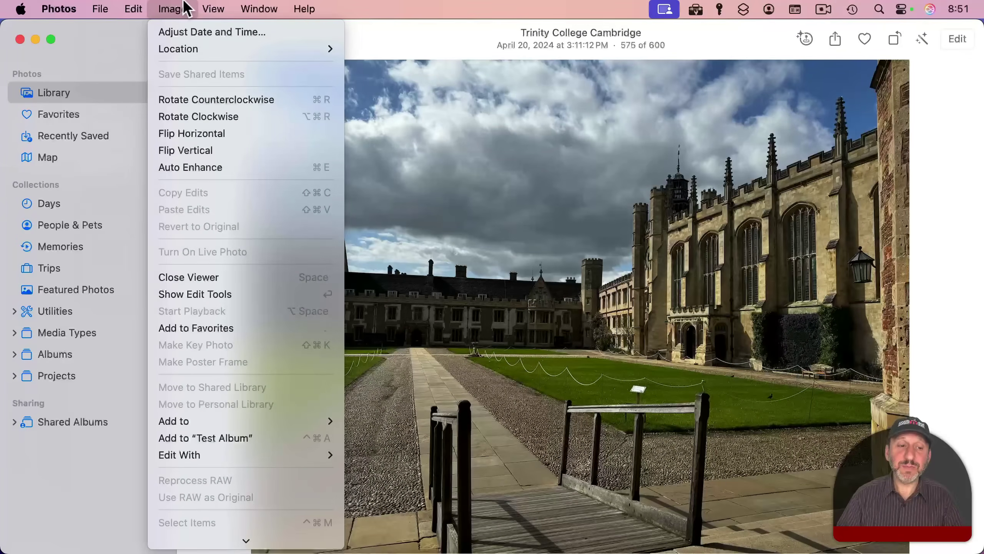
mouse_move(191, 451)
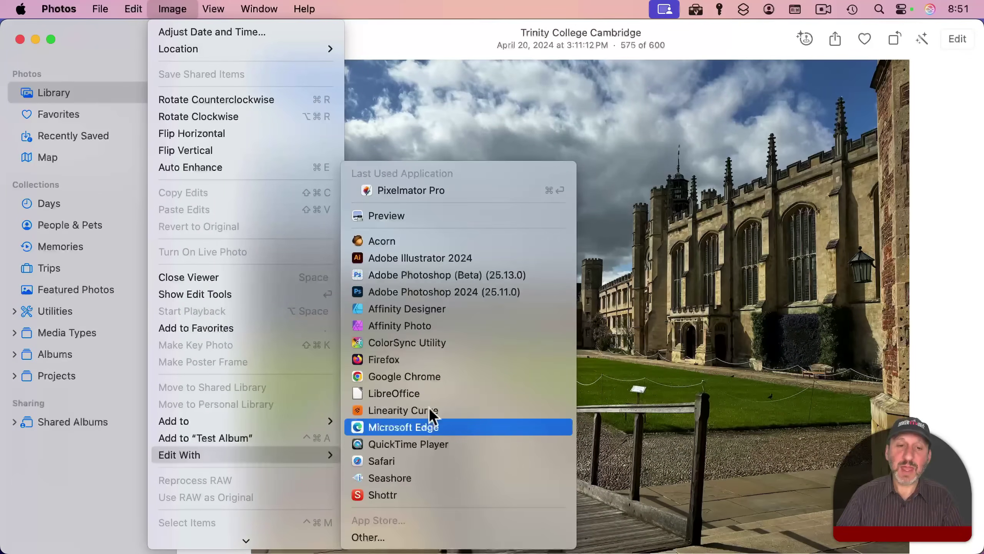
click(446, 193)
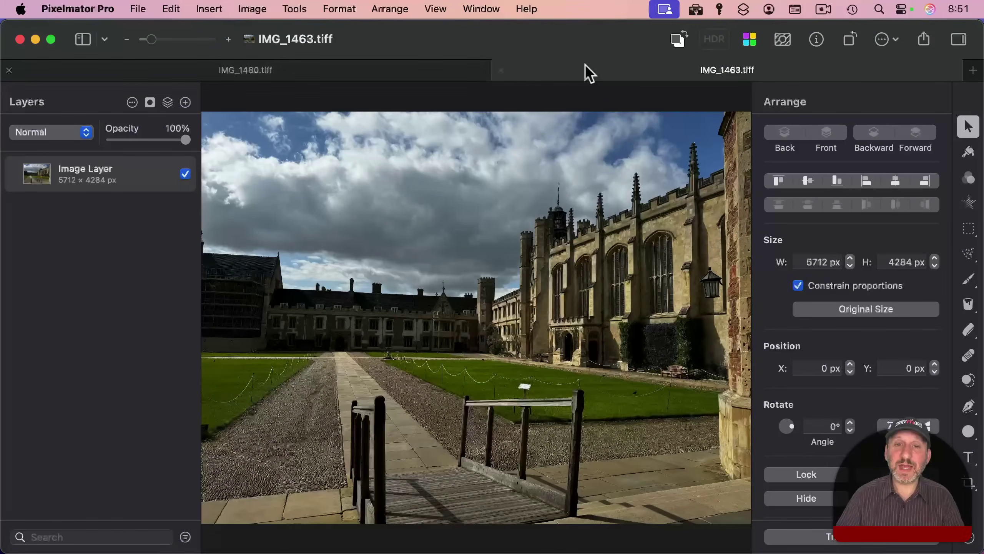
Copy the Trinity College layer into IMG_1480.tiff, move it beneath the hat portrait, and deselect
right_click(36, 175)
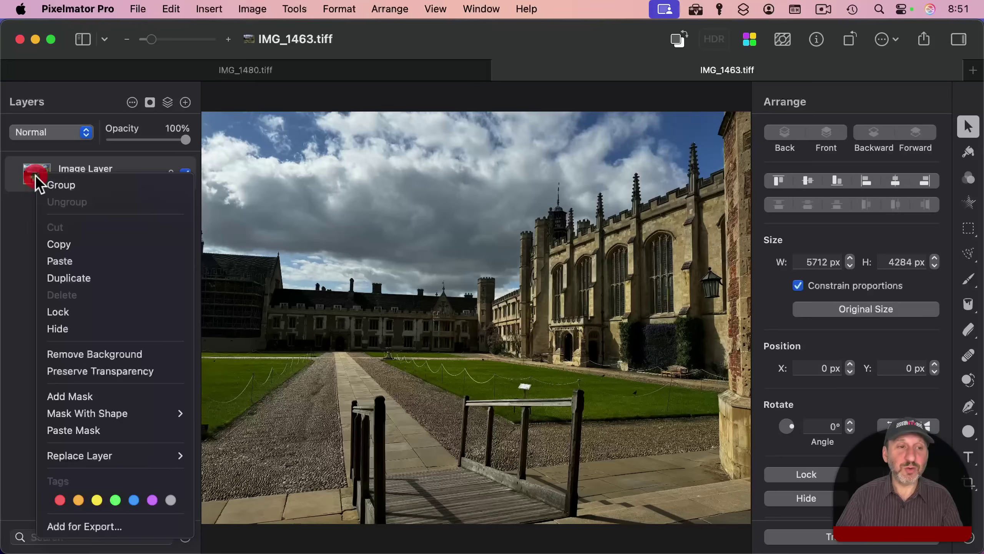
click(57, 245)
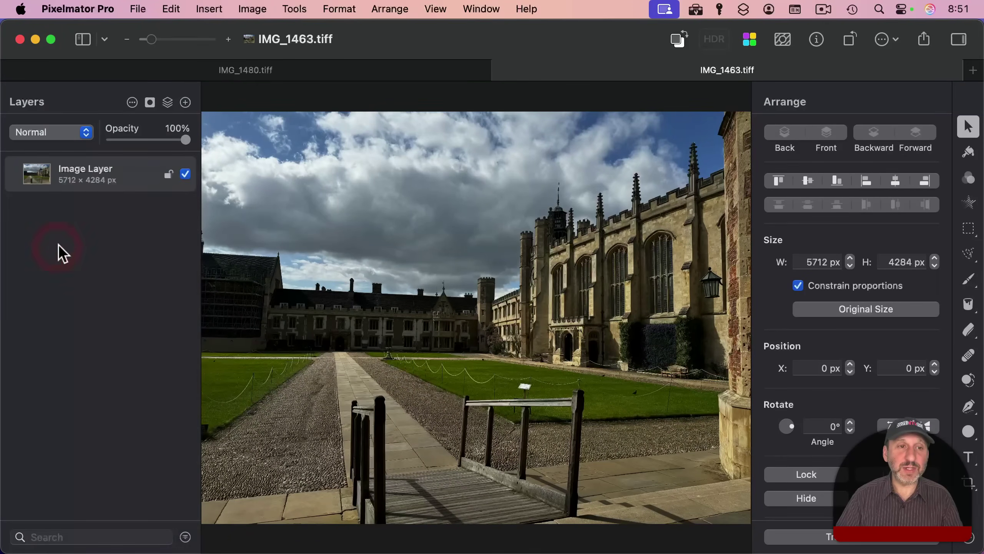
click(293, 72)
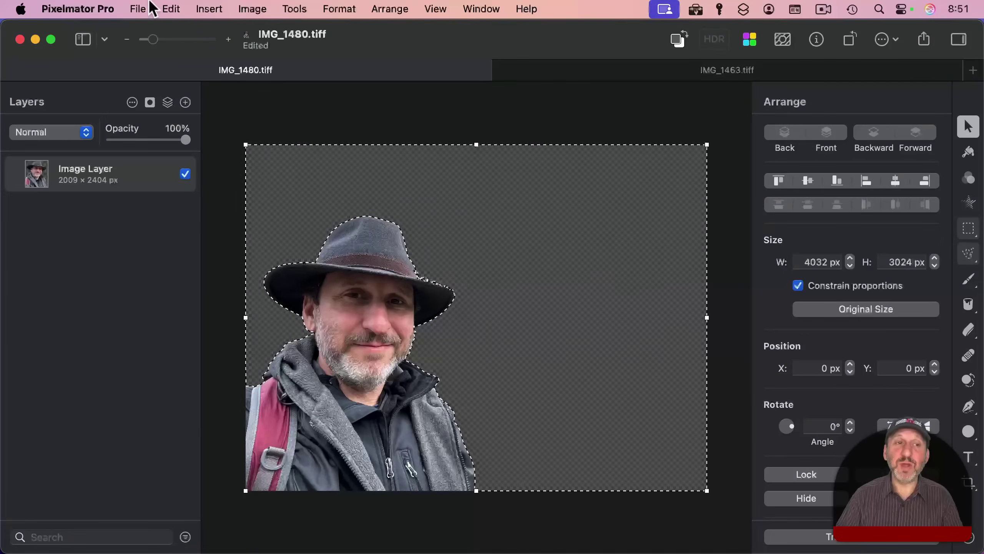
click(170, 9)
click(180, 105)
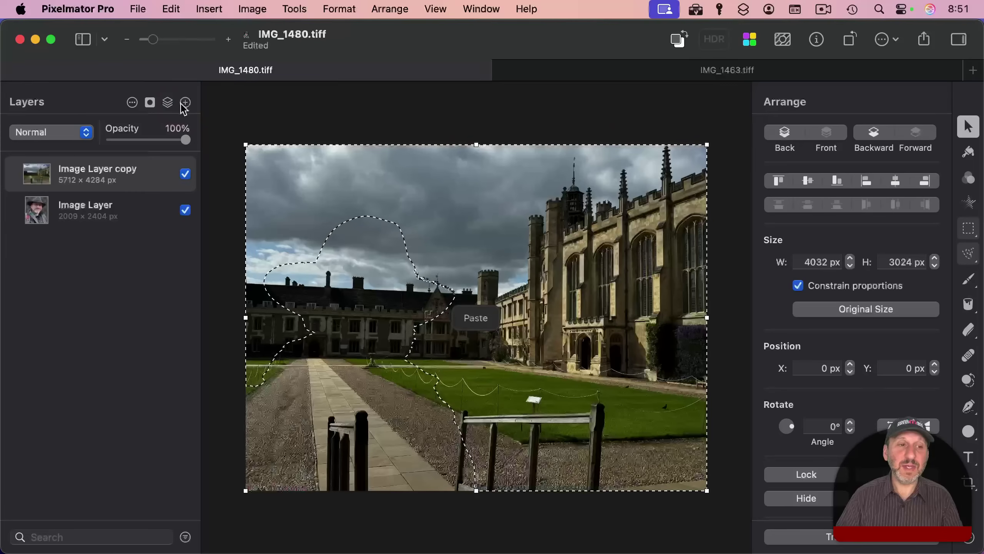
drag(70, 184, 71, 227)
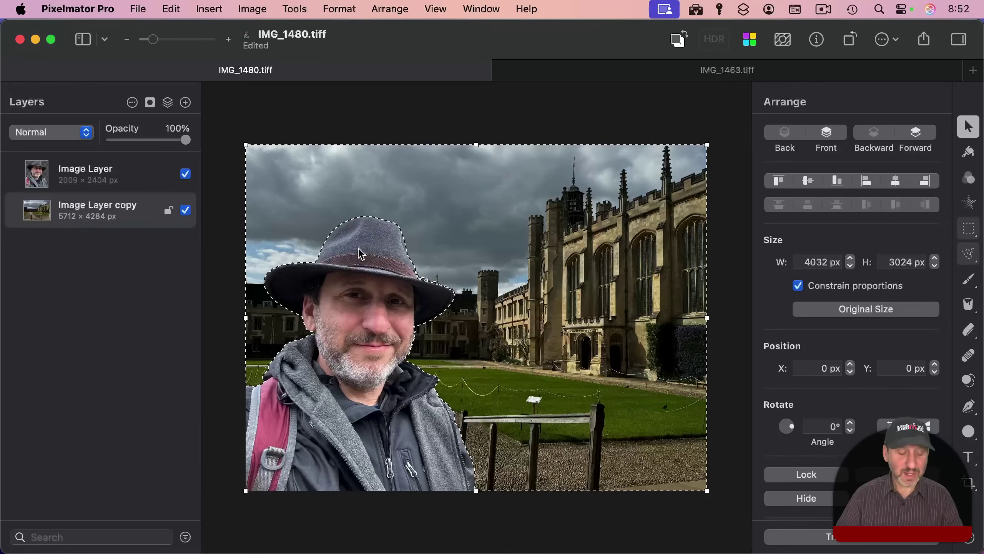
key(super+d)
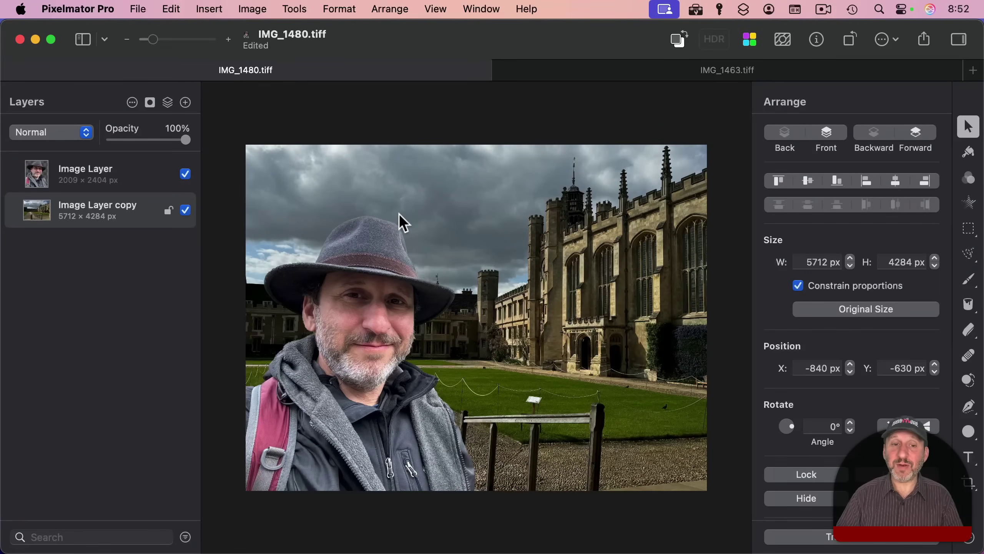
Turn on a drop shadow for the hat portrait layer
click(48, 184)
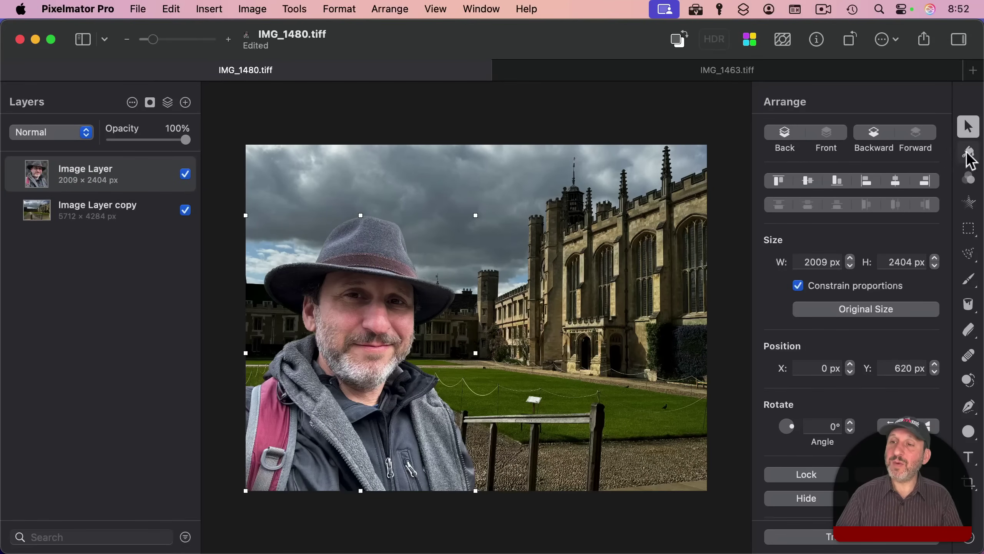
click(969, 153)
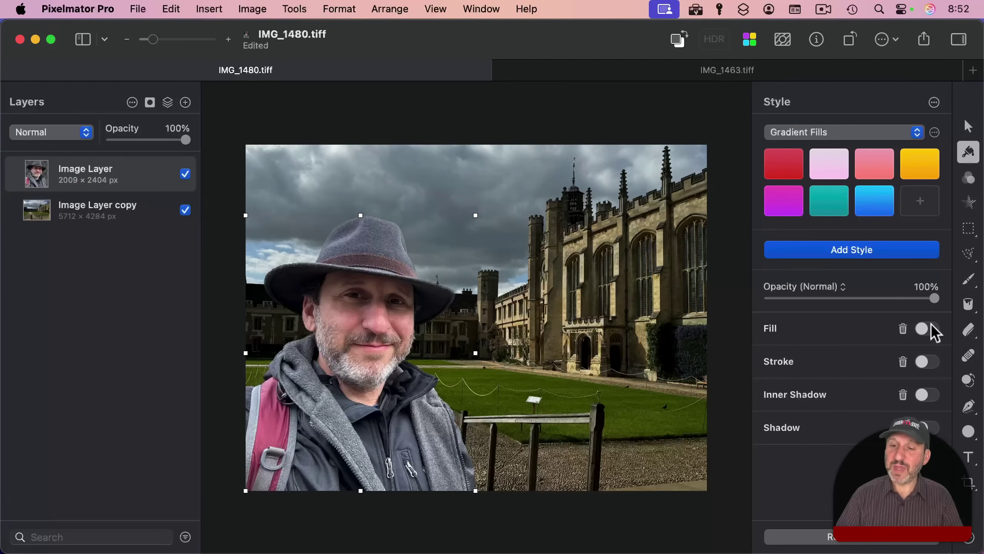
click(930, 427)
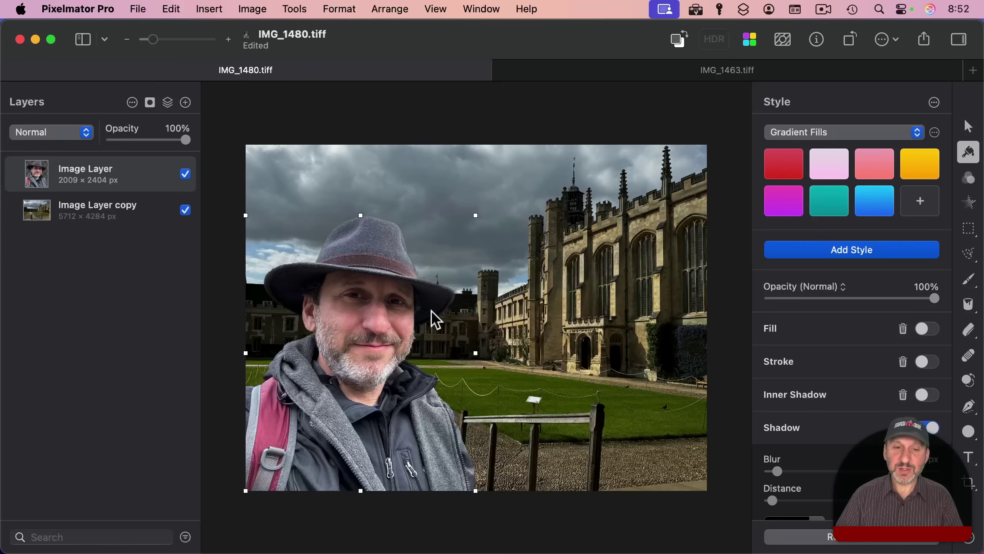
Save the IMG_1480.tiff composite and close its document tab
click(143, 10)
click(180, 158)
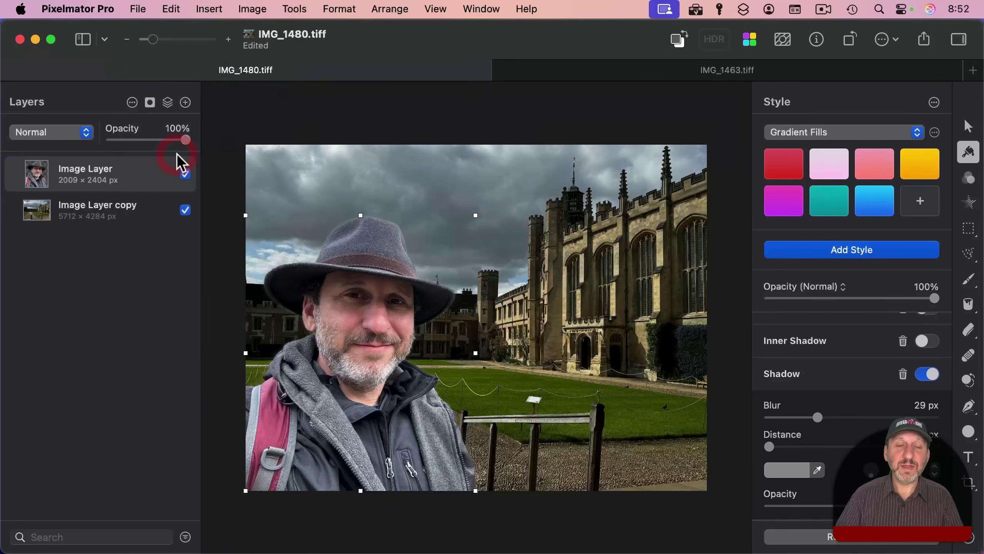
click(9, 70)
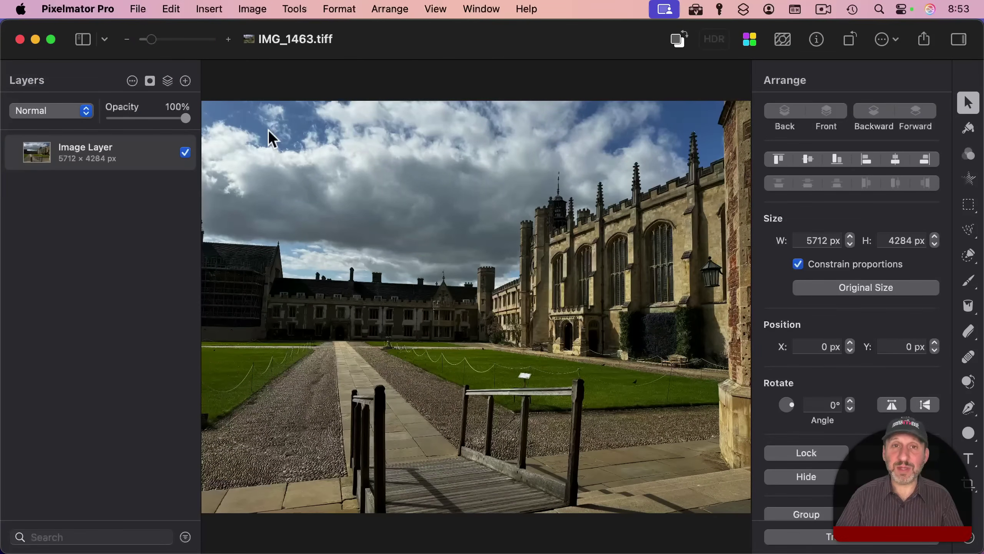
Close the castle photo window and open the River Cam selfie full size in Photos
click(20, 40)
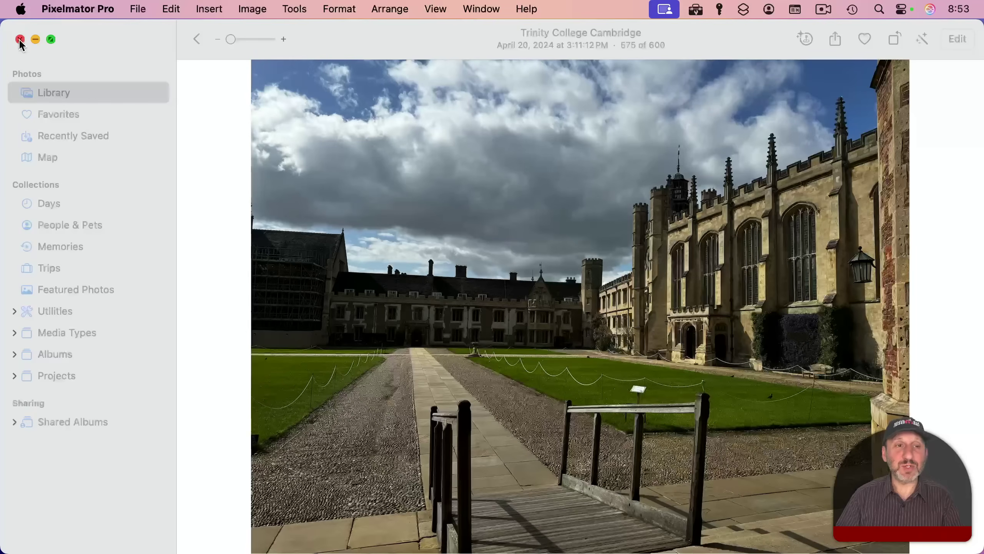
click(378, 49)
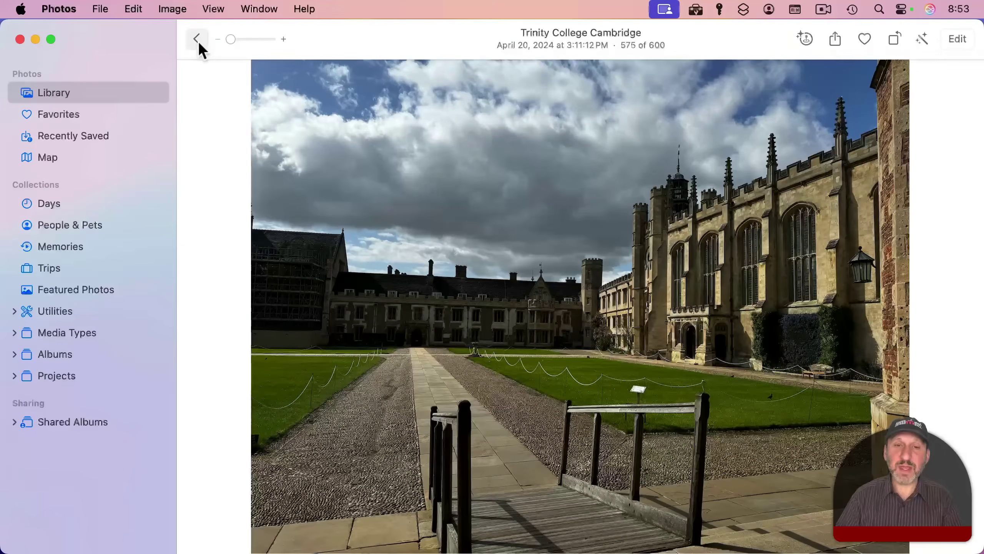
click(197, 39)
click(454, 434)
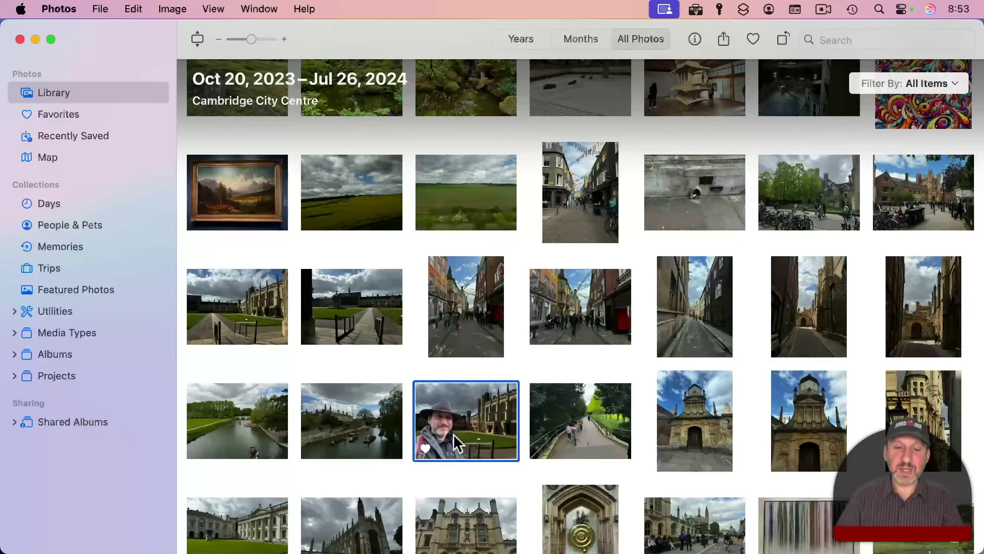
double_click(455, 416)
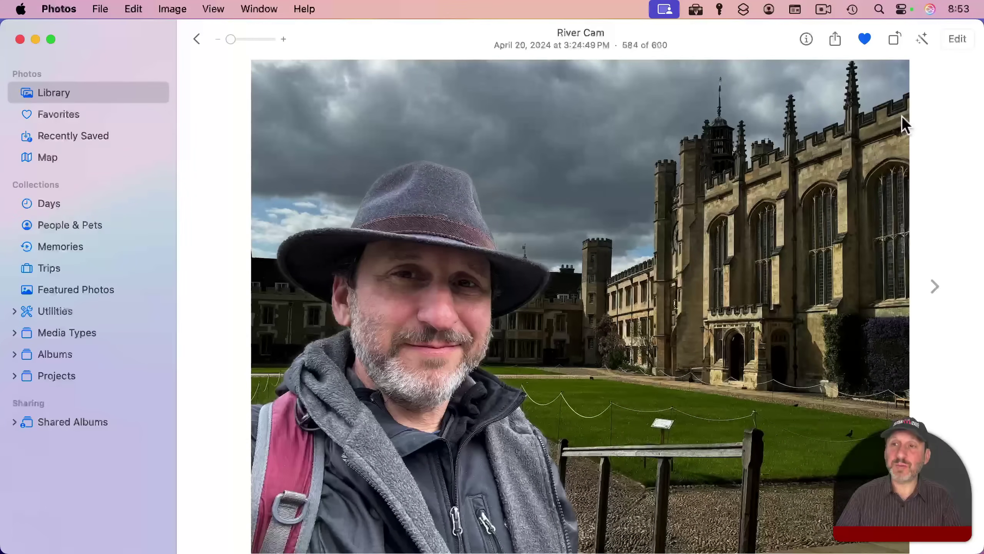
Compare the edited River Cam selfie with its original, then revert it to the original
click(956, 41)
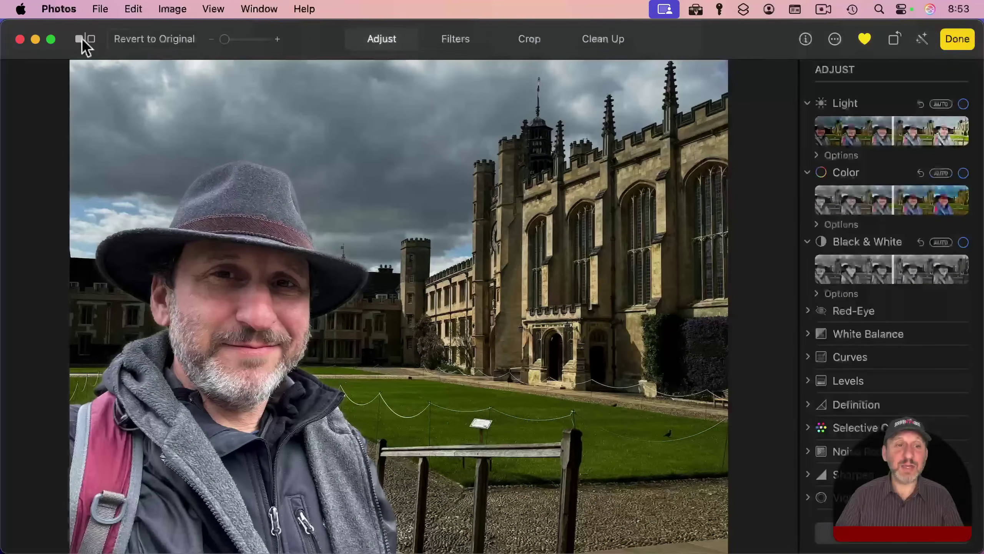
click(83, 40)
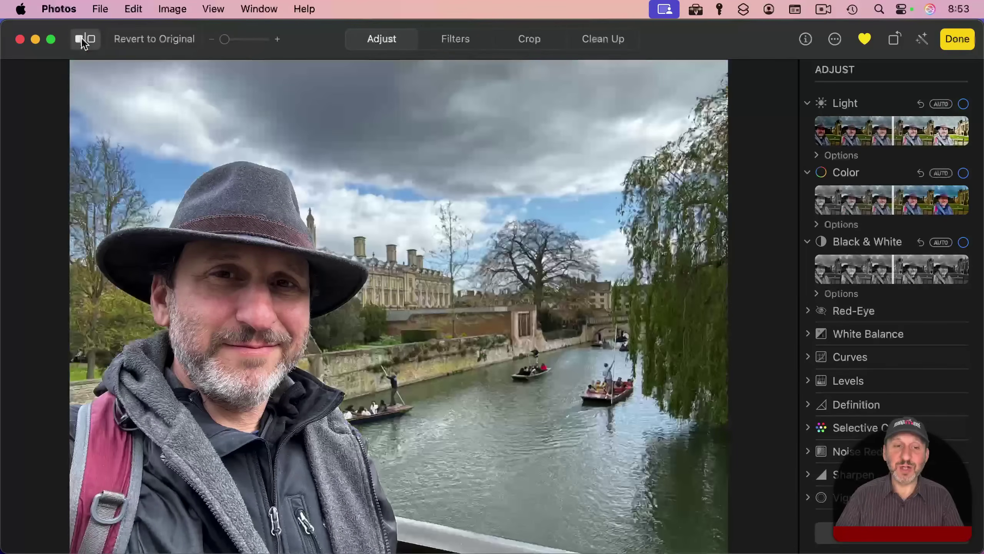
click(83, 40)
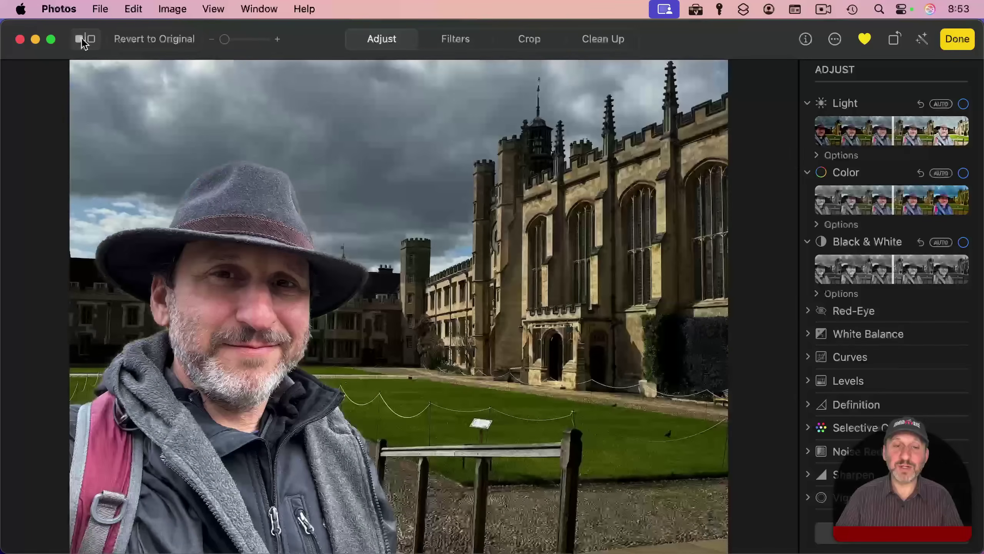
click(83, 40)
click(84, 40)
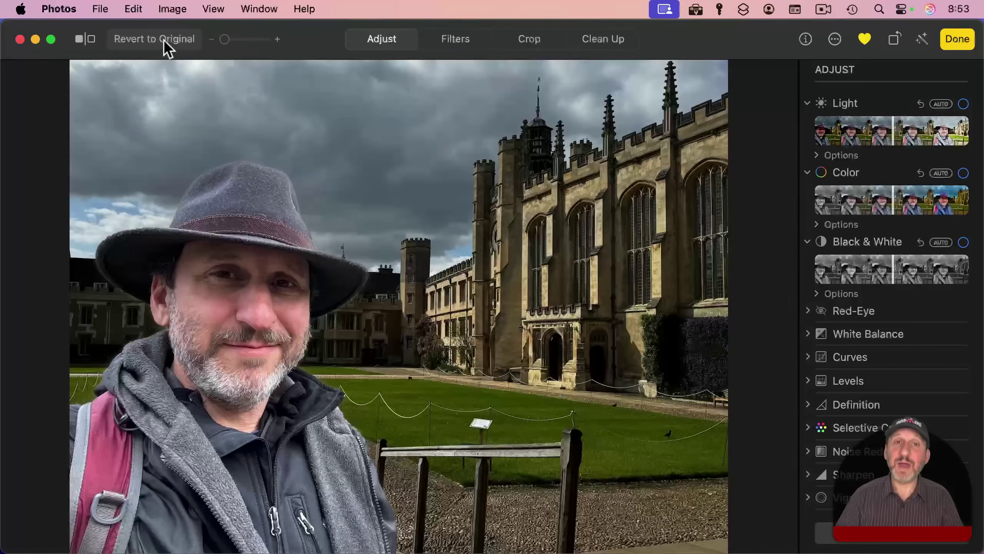
click(167, 39)
key(Return)
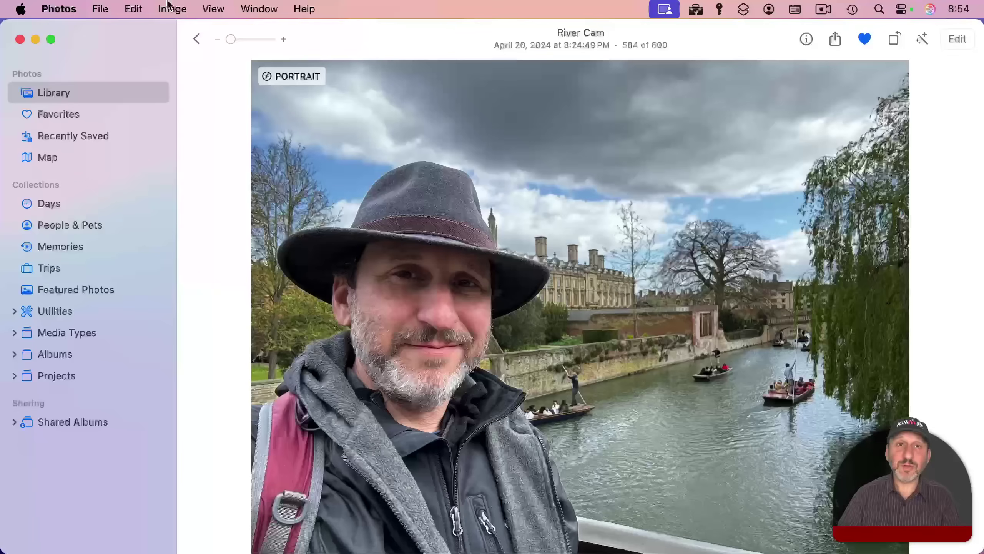
Send the River Cam selfie from Photos to Pixelmator Pro as IMG_1480.tiff
click(167, 5)
mouse_move(310, 454)
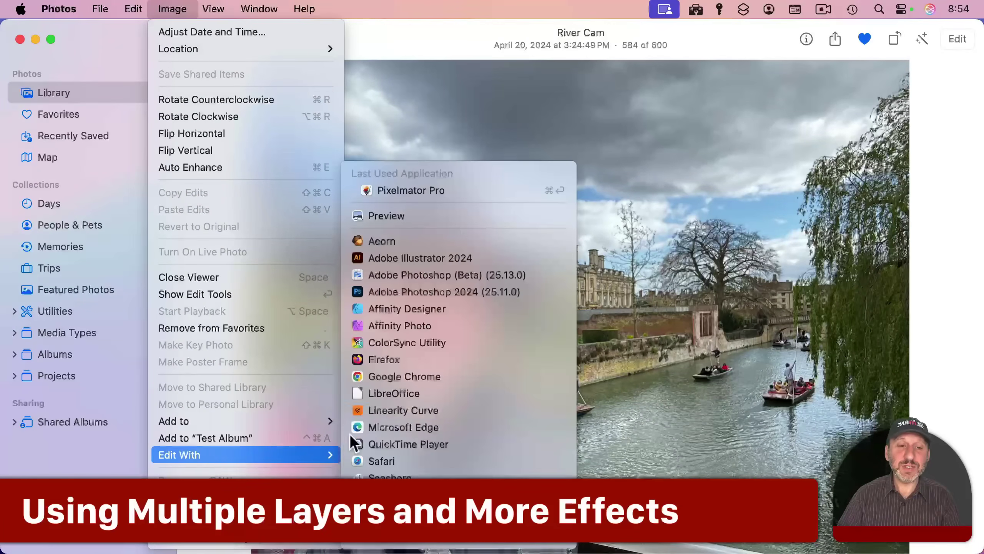
click(447, 189)
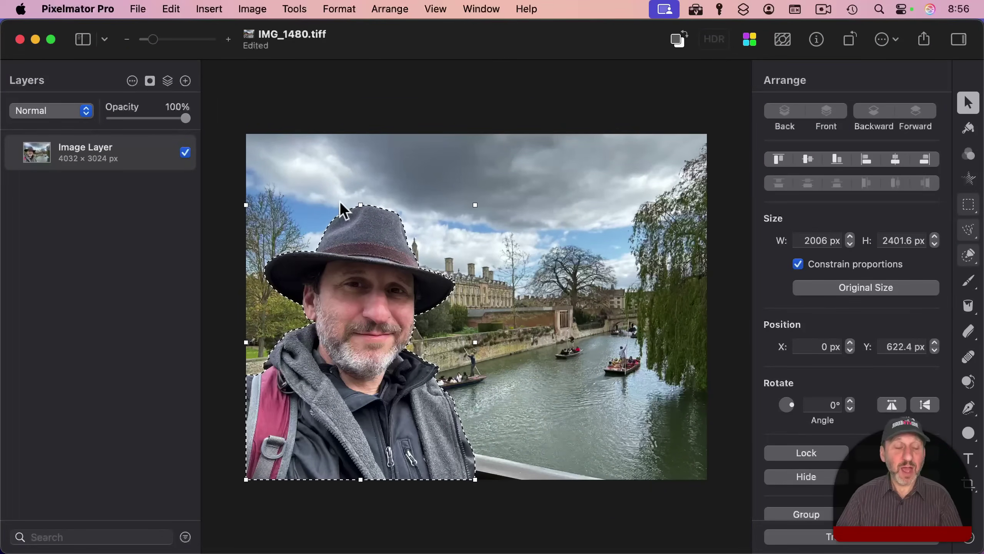
Copy the selected man onto his own pasted layer, deselect, and select the river photo layer
key(super+c)
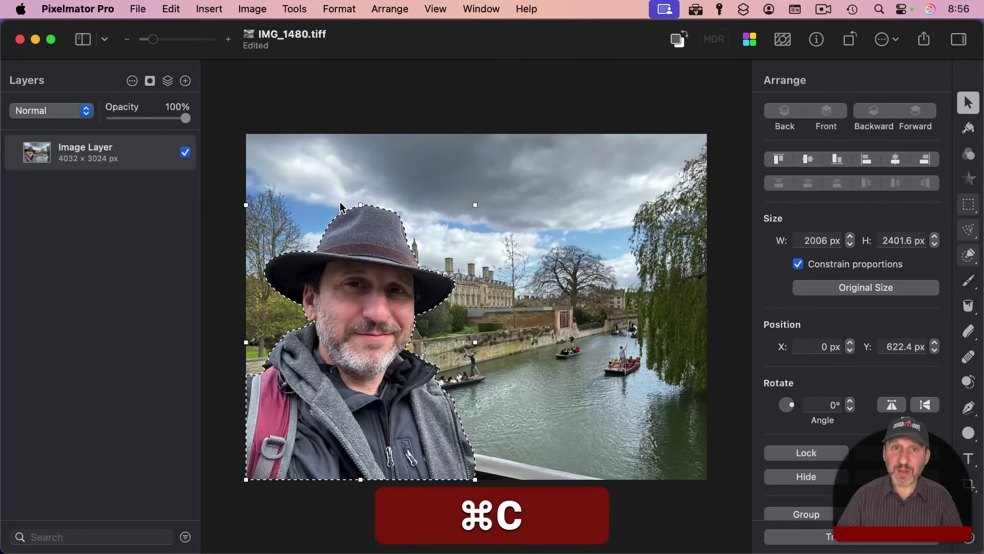
key(super+v)
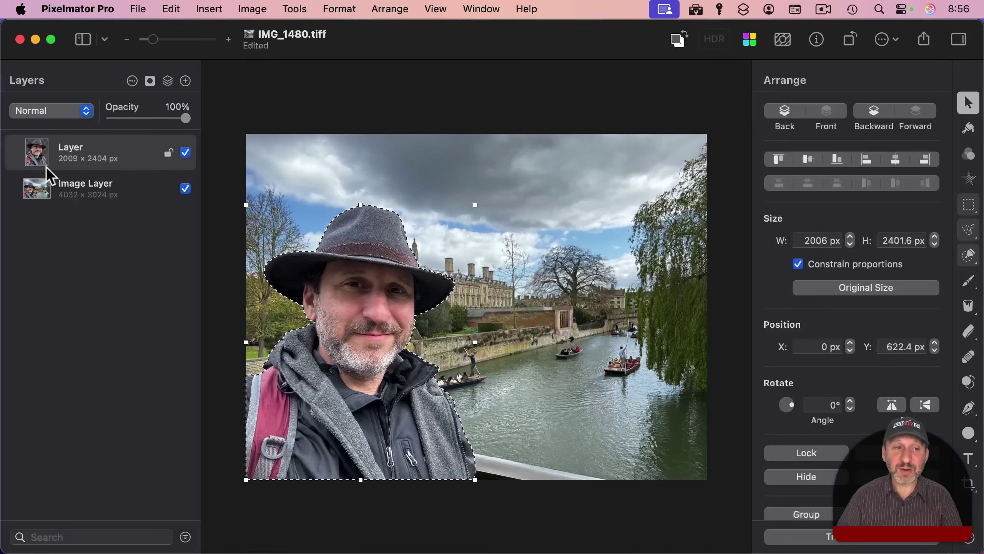
key(super+d)
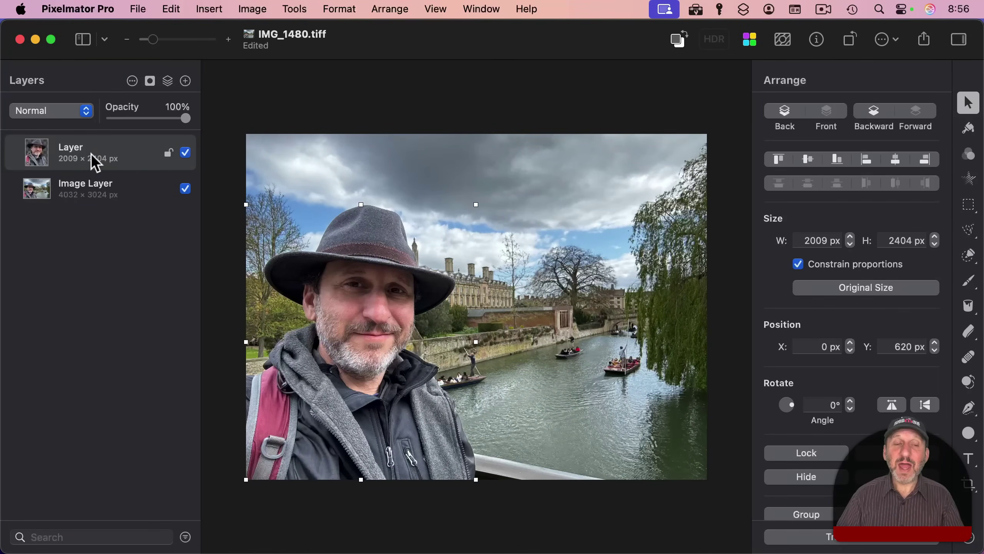
click(87, 189)
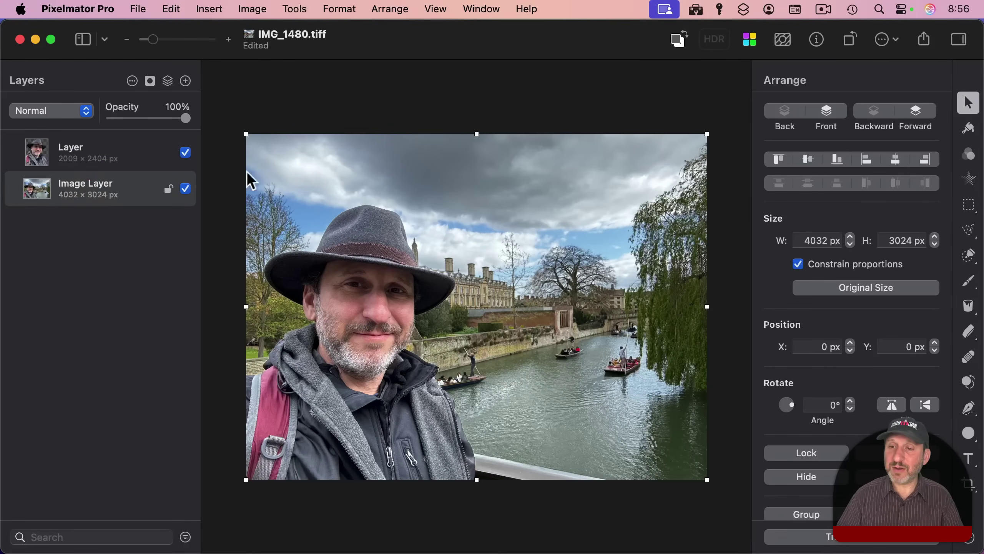
Try a roughly 34 px Gaussian blur on the background layer, then delete it
click(968, 178)
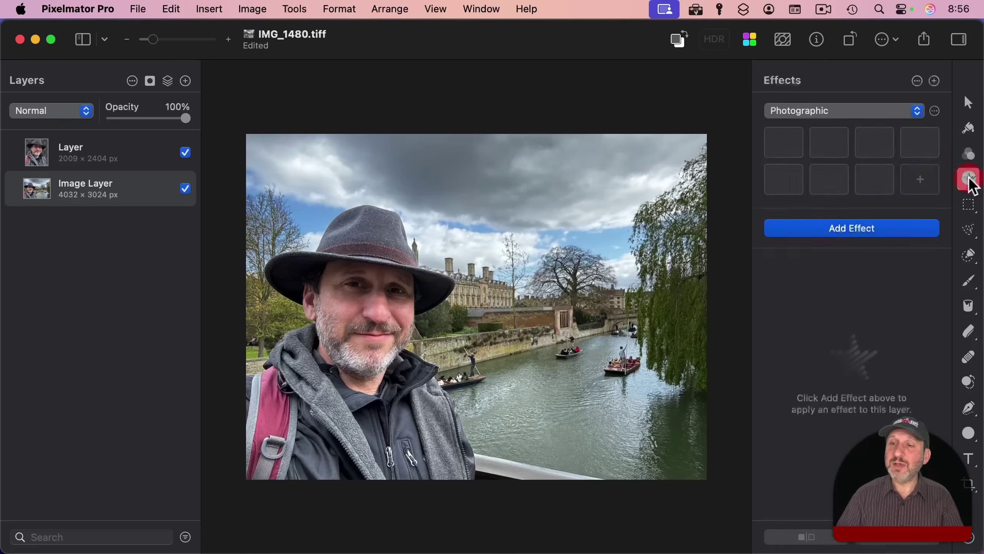
click(855, 231)
click(789, 311)
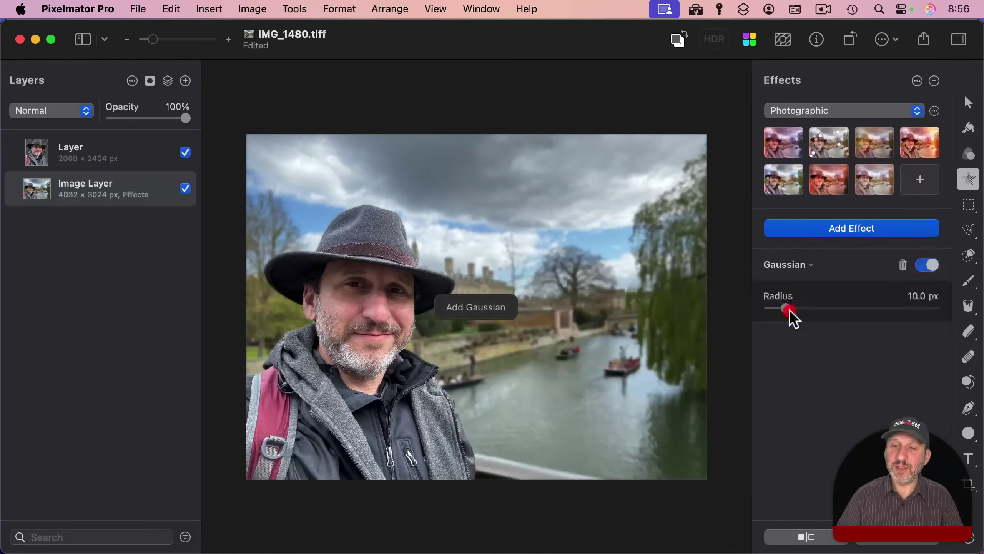
drag(788, 308, 829, 312)
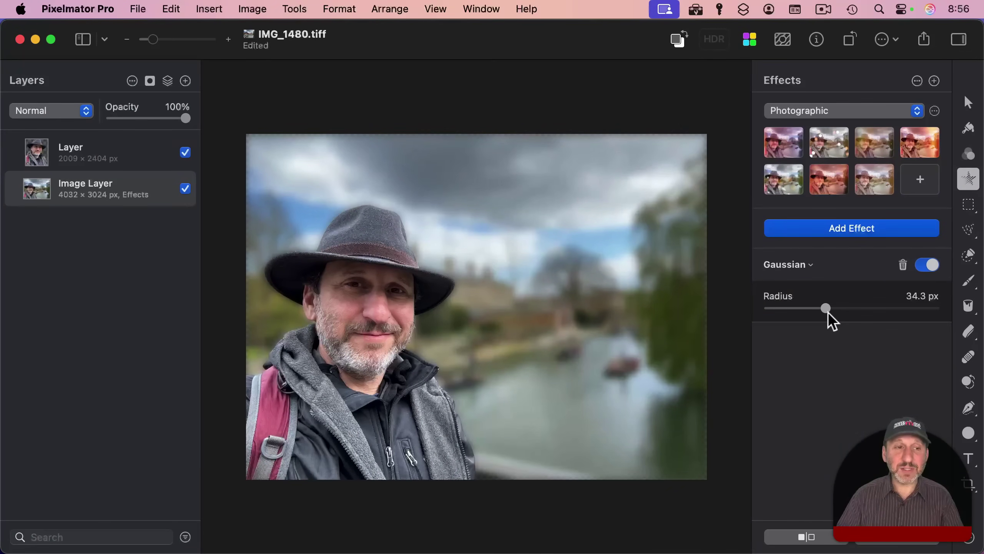
key(Delete)
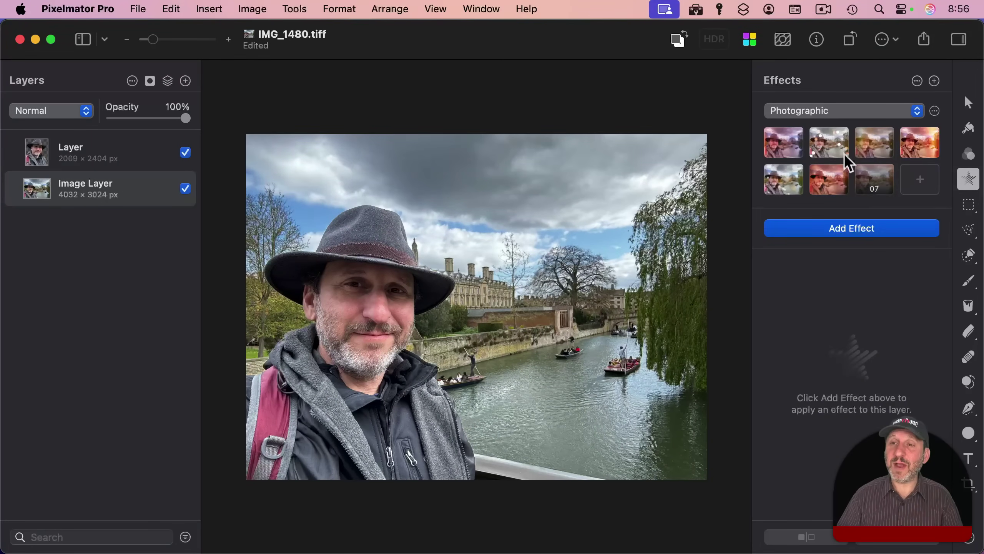
Try Sepia Tone and a Photographic bloom-and-clouds preset on the background, undoing both
click(823, 234)
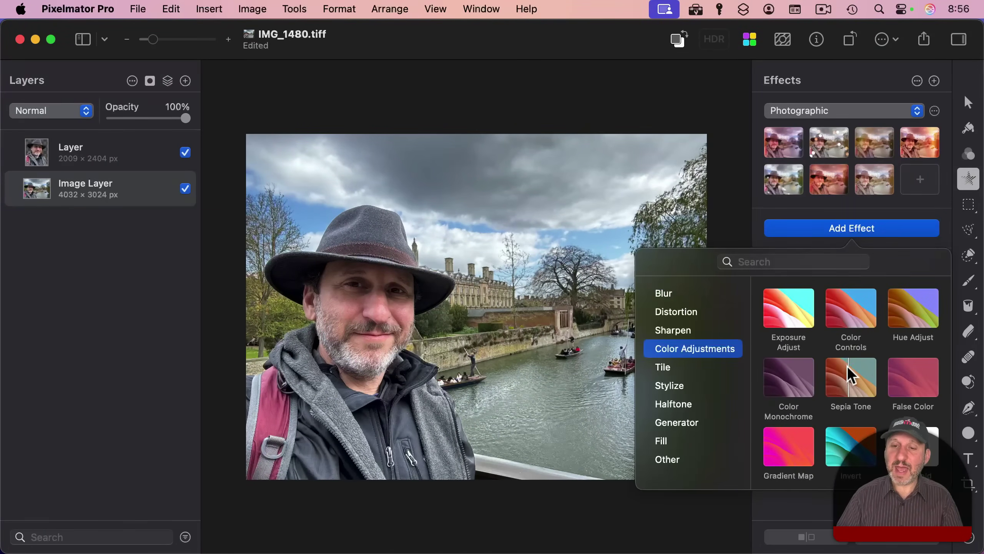
click(846, 367)
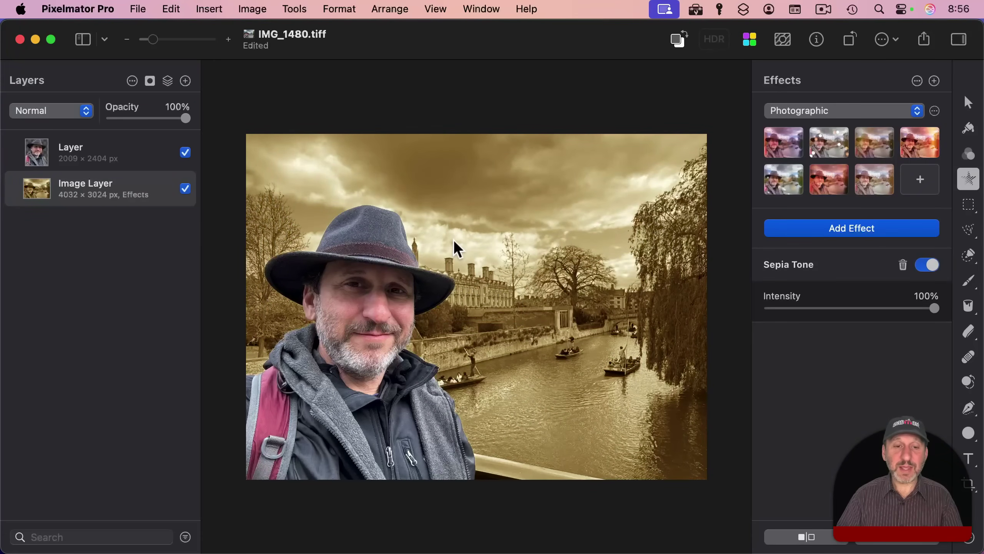
key(super+z)
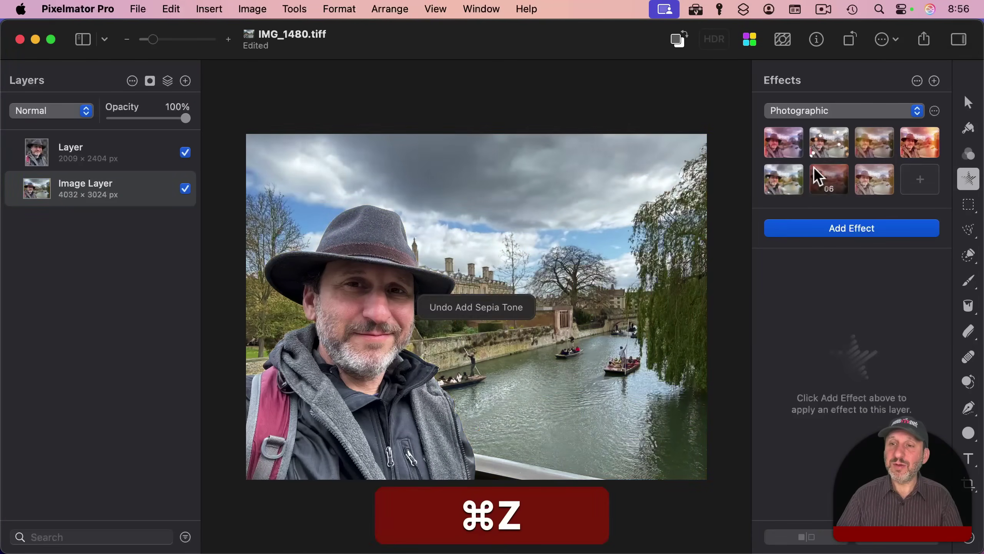
click(813, 141)
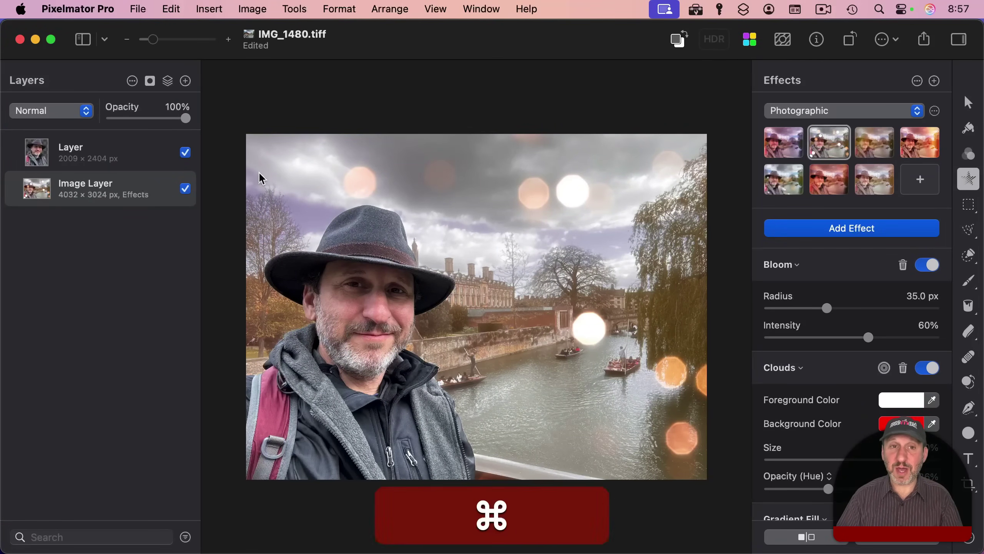
key(super+z)
Try changing the background layer's exposure in Color Adjustments, then reset it to 0%
click(970, 156)
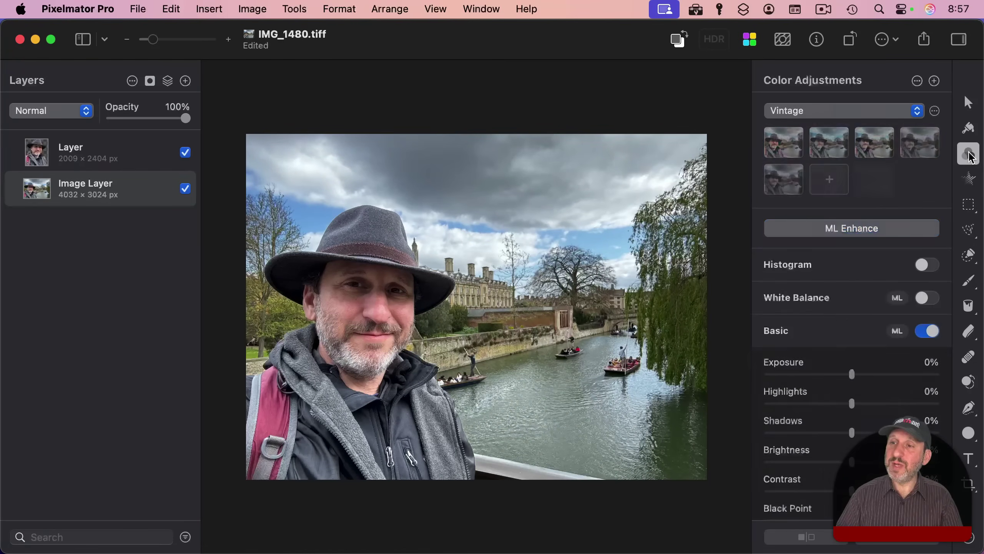
scroll(876, 352, down, 4)
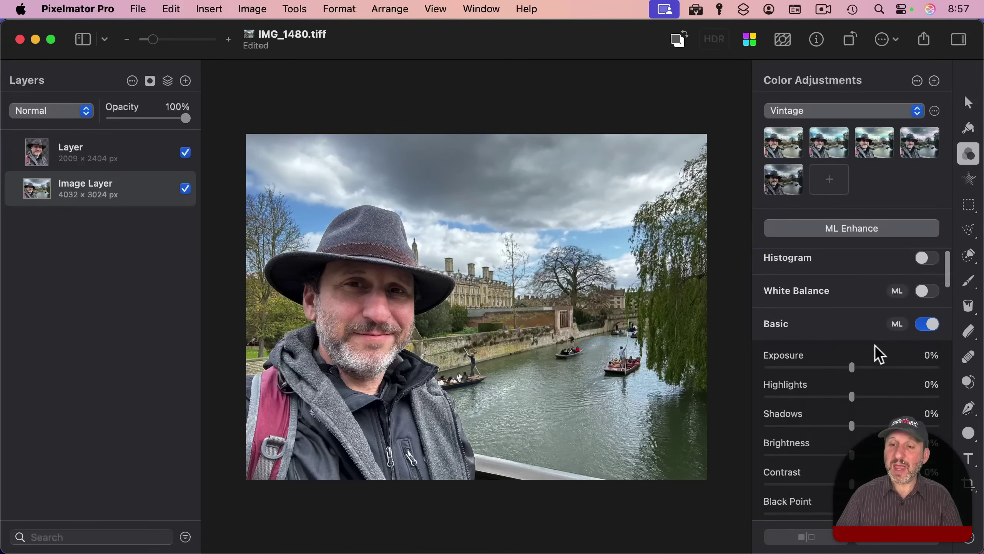
mouse_move(854, 300)
mouse_down()
mouse_move(914, 302)
mouse_move(835, 311)
mouse_move(856, 306)
mouse_up()
double_click(855, 303)
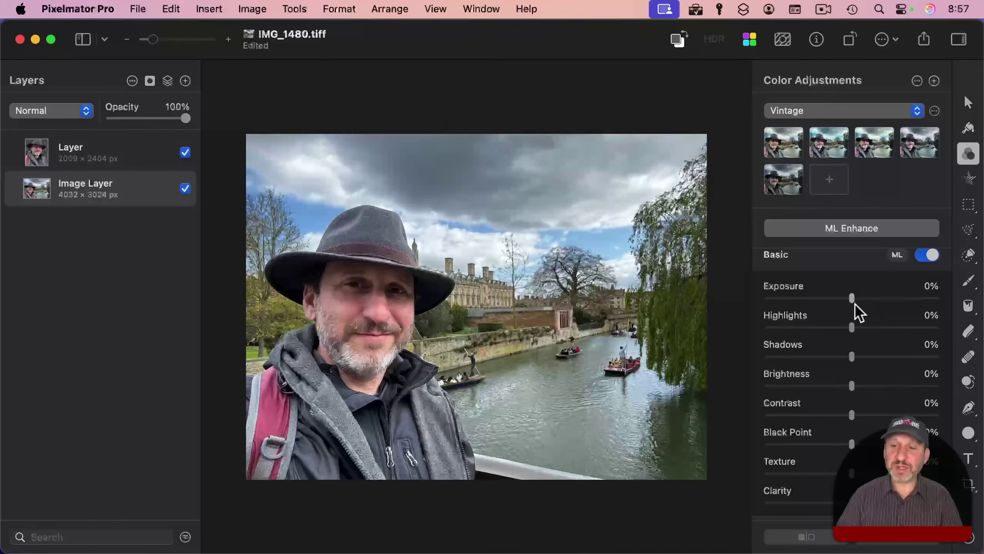
Set the subject layer's brightness to 2% and texture to 17%
click(113, 155)
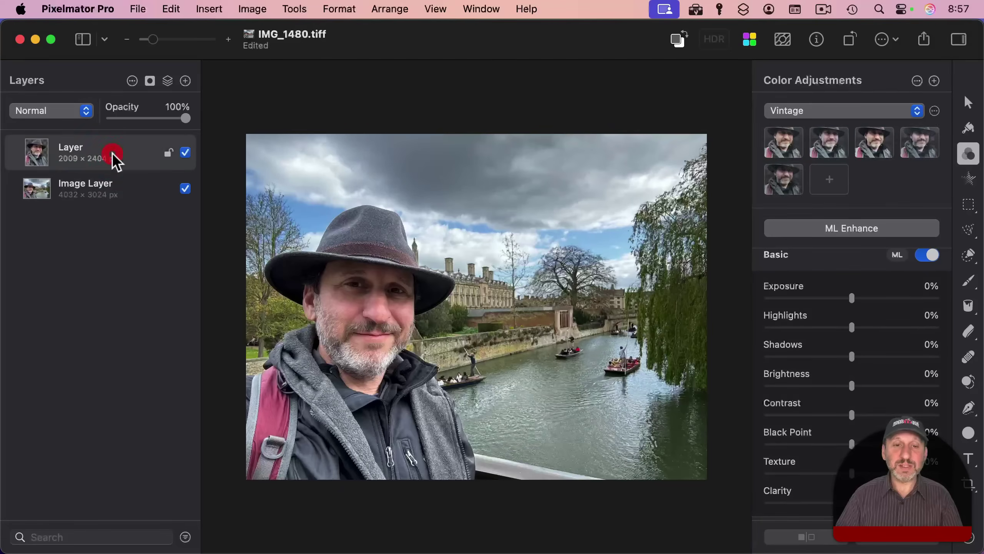
scroll(856, 353, down, 1)
scroll(855, 352, down, 2)
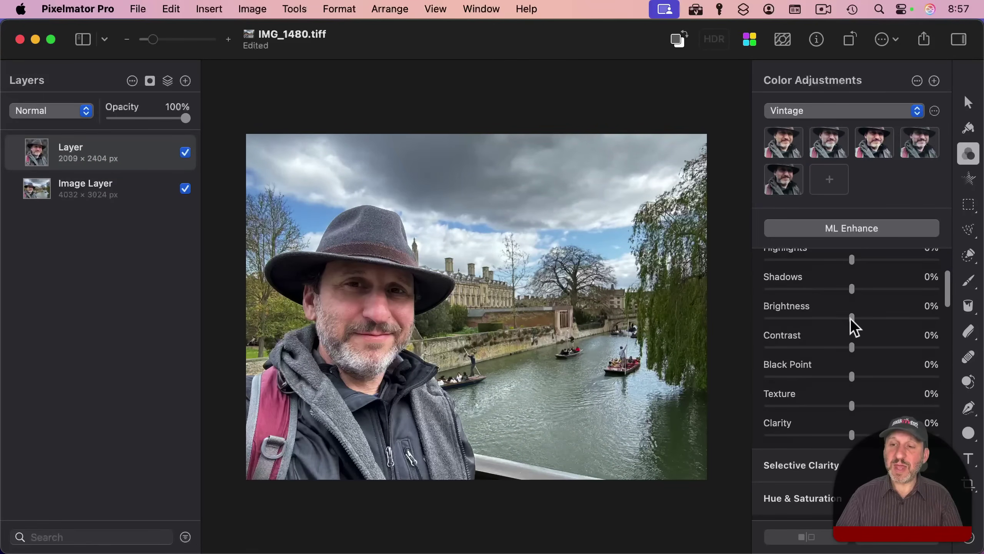
mouse_move(851, 317)
mouse_down()
mouse_move(877, 318)
mouse_move(853, 319)
mouse_up()
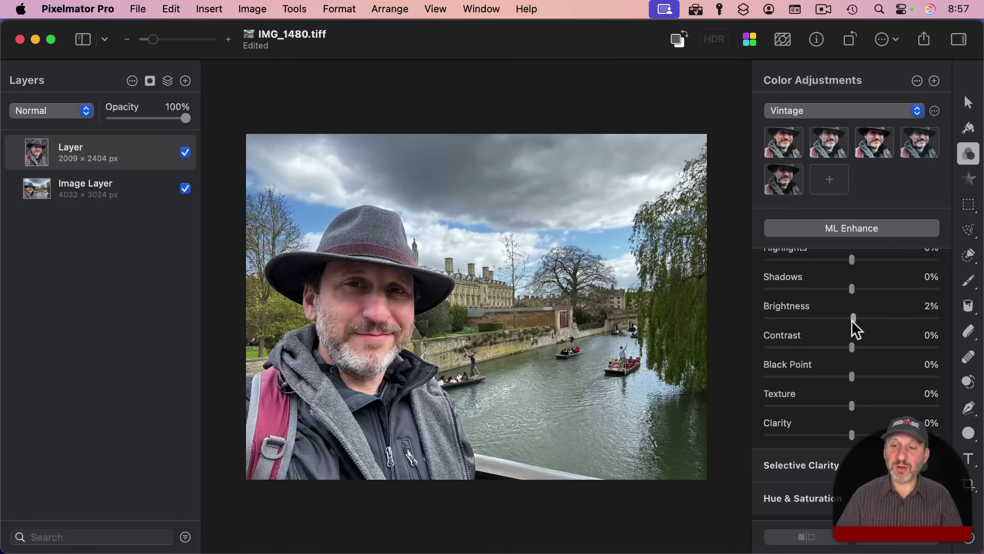
mouse_move(851, 405)
mouse_down()
mouse_move(898, 404)
mouse_move(812, 402)
mouse_move(876, 402)
mouse_move(855, 404)
mouse_up()
scroll(853, 403, down, 5)
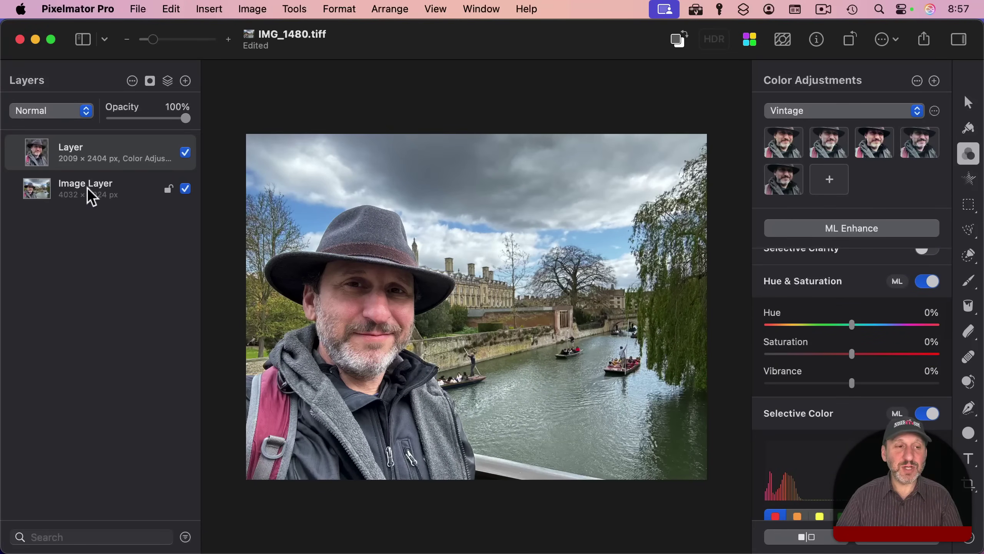
Desaturate the river background and raise the subject layer's saturation to 29%
click(132, 190)
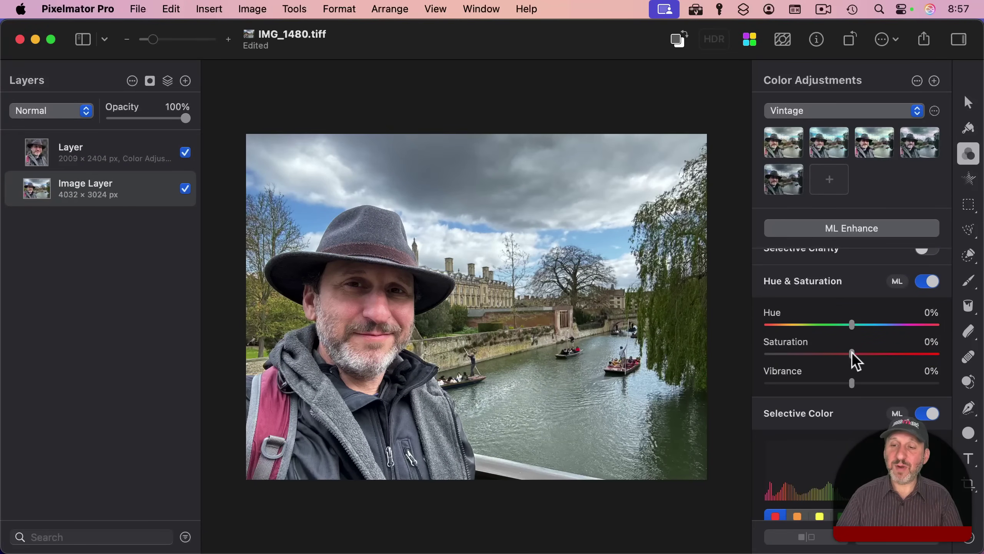
drag(853, 356, 821, 363)
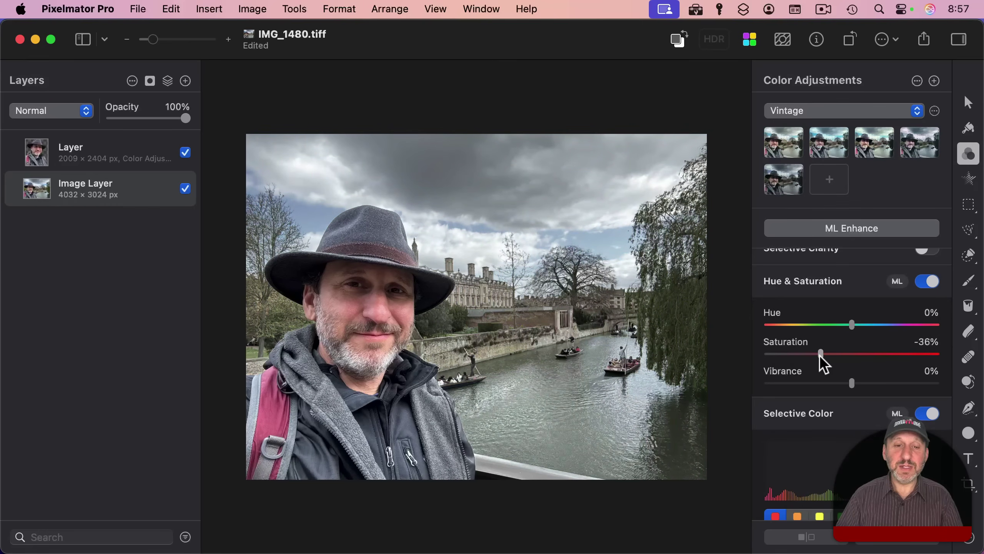
click(67, 153)
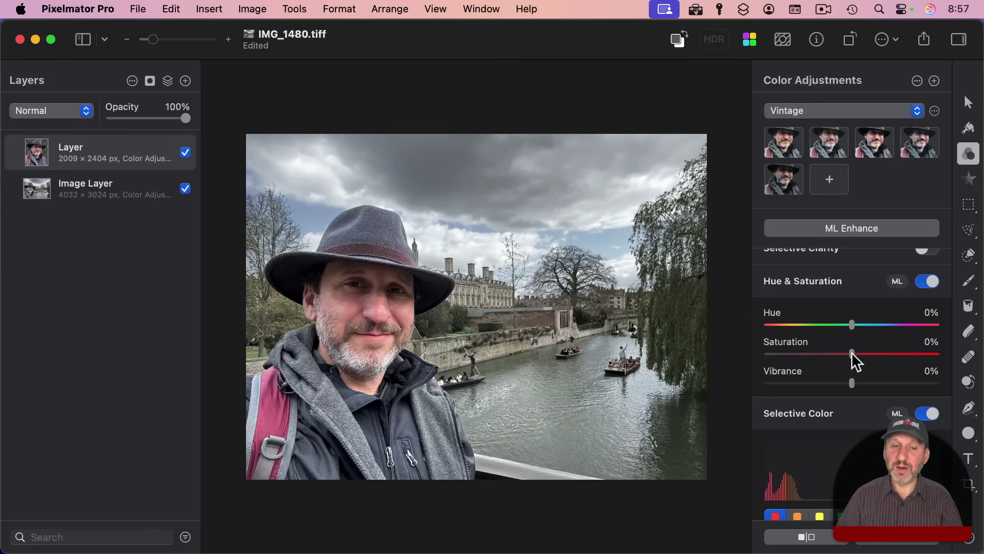
drag(852, 354, 876, 353)
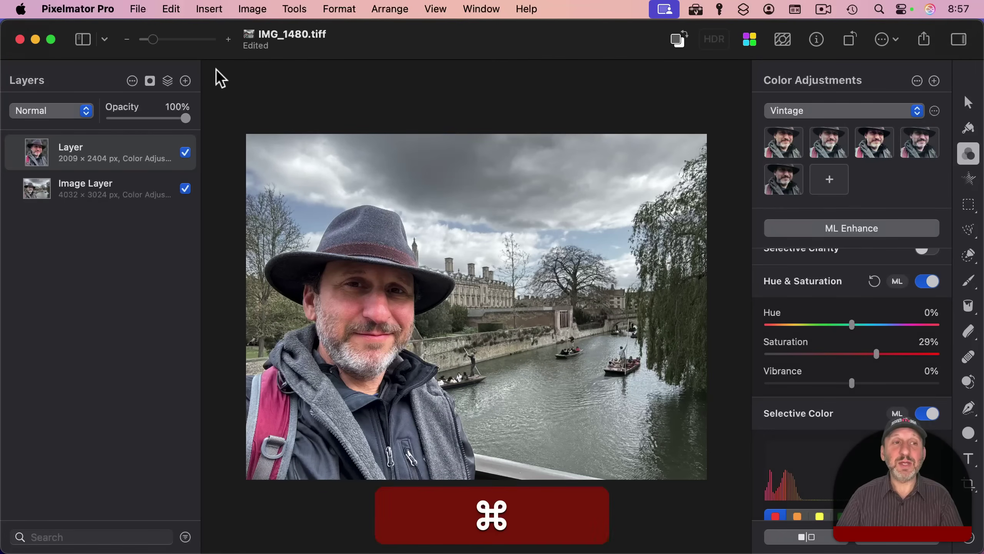
Save the colour edits back to Photos, check the River Cam selfie there, then hide Photos
key(super+s)
key(super+Tab)
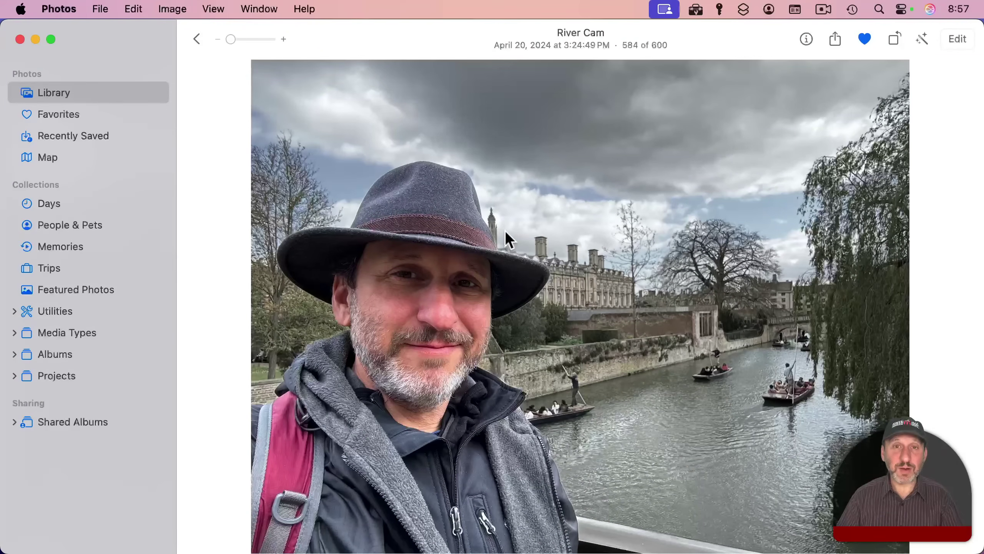
key(super+h)
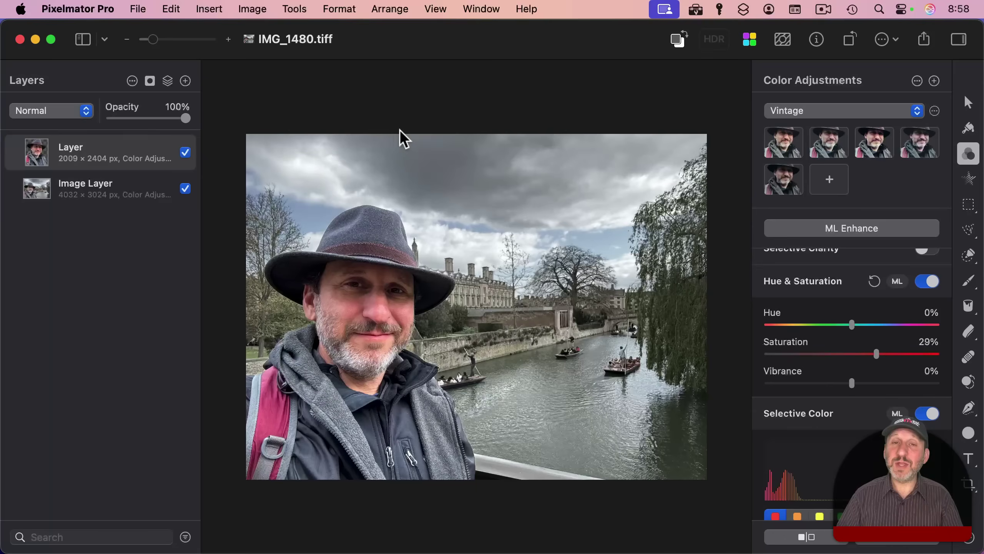
Save a copy as Pixelmator Pro Document IMG_1480.pxd on the Desktop and close the window
click(136, 10)
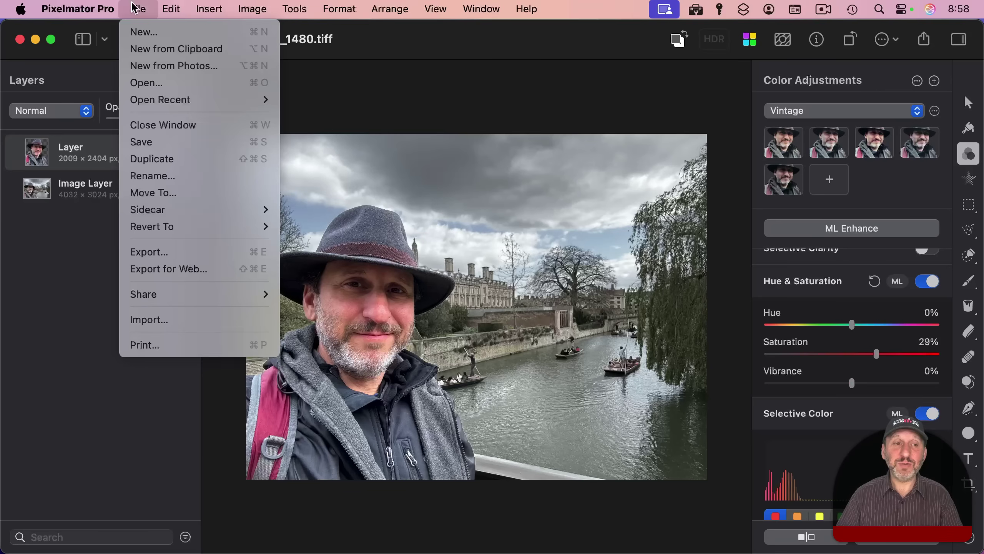
key(alt)
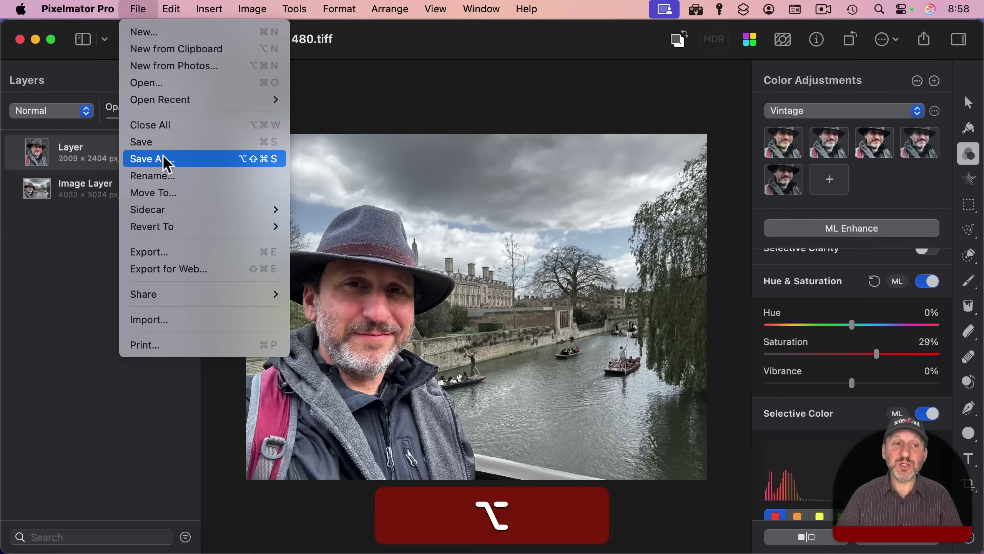
click(192, 159)
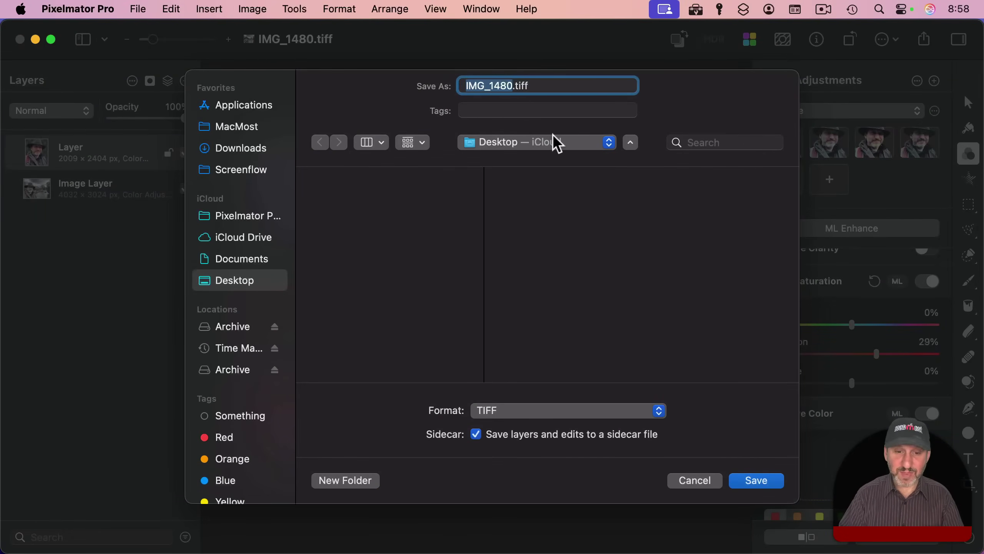
click(517, 410)
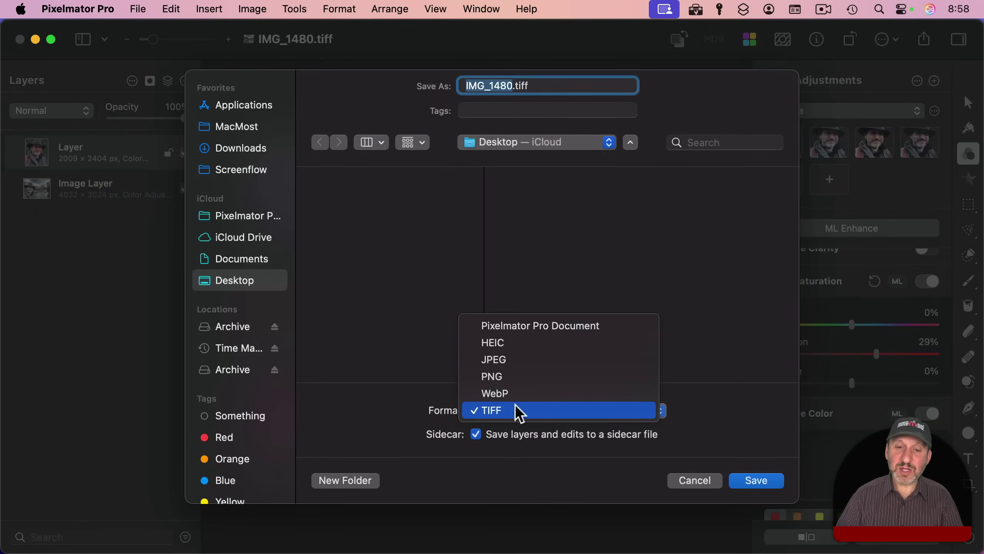
click(519, 326)
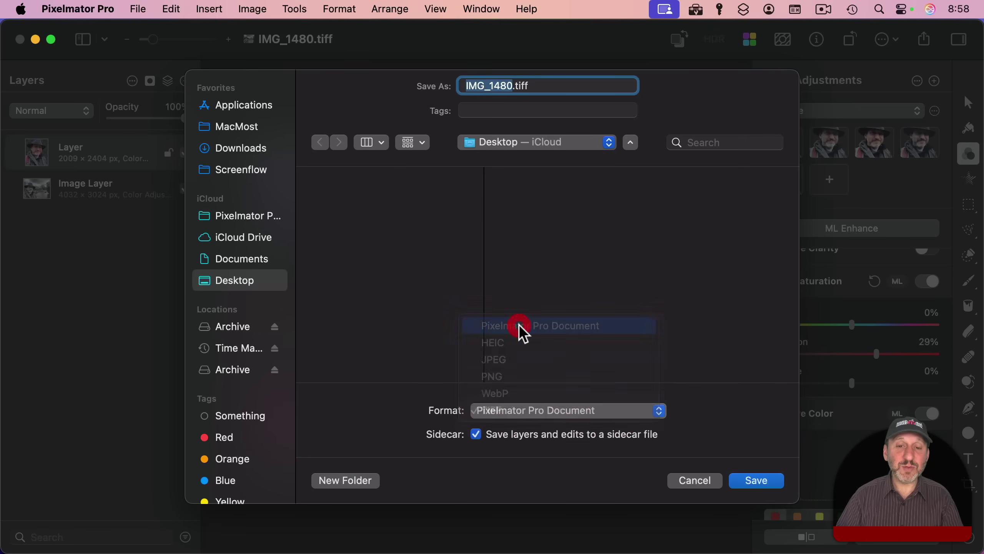
click(749, 474)
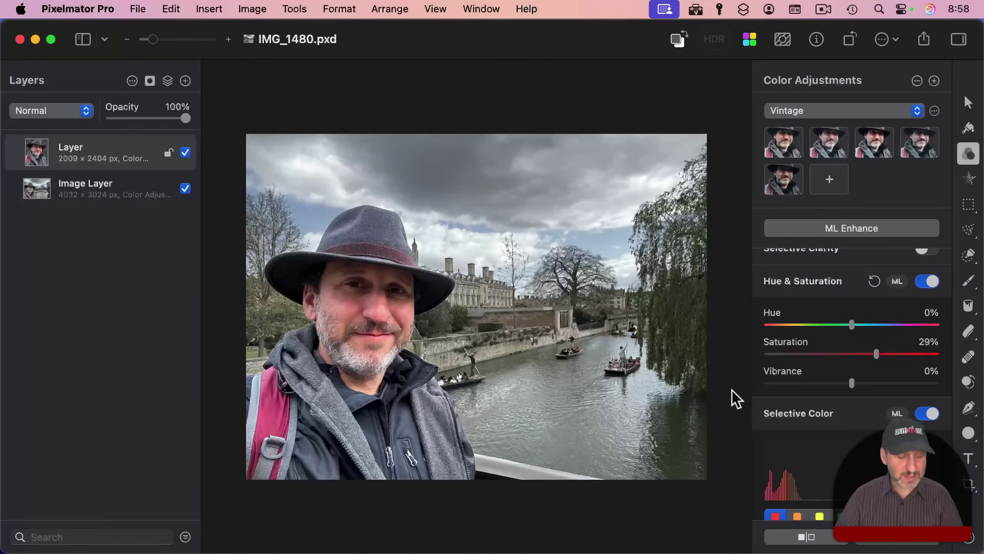
key(super+w)
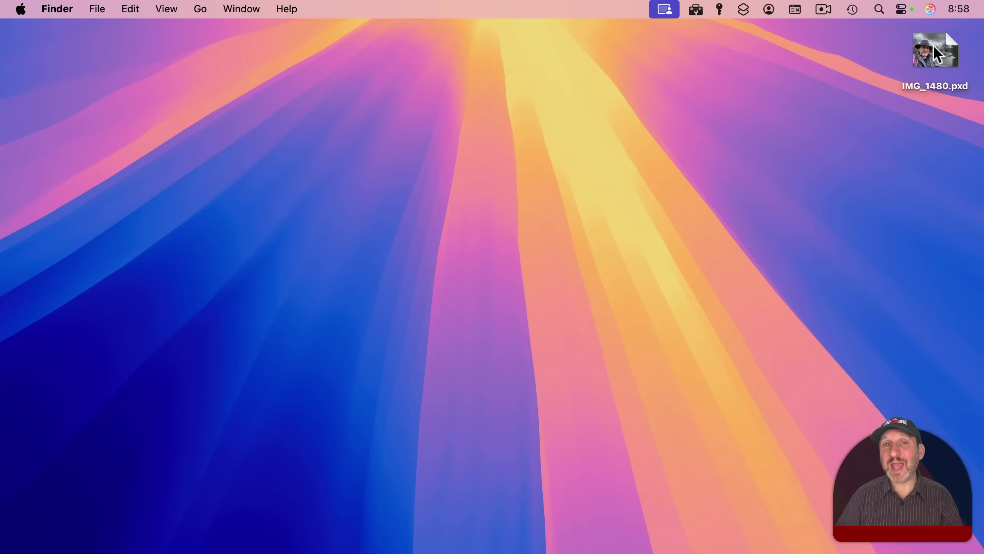
Reopen IMG_1480.pxd from the desktop and check its man and riverside image layers
double_click(933, 44)
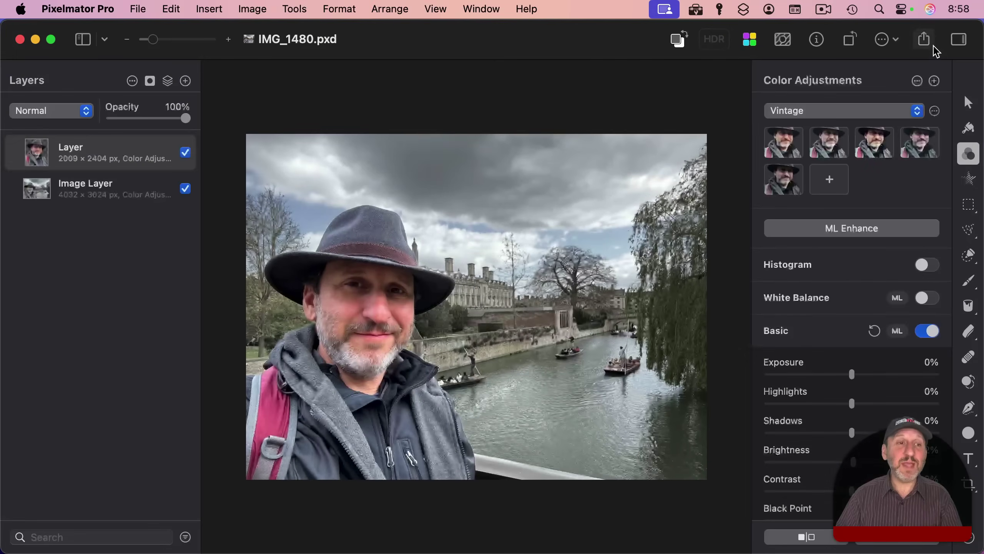
click(99, 192)
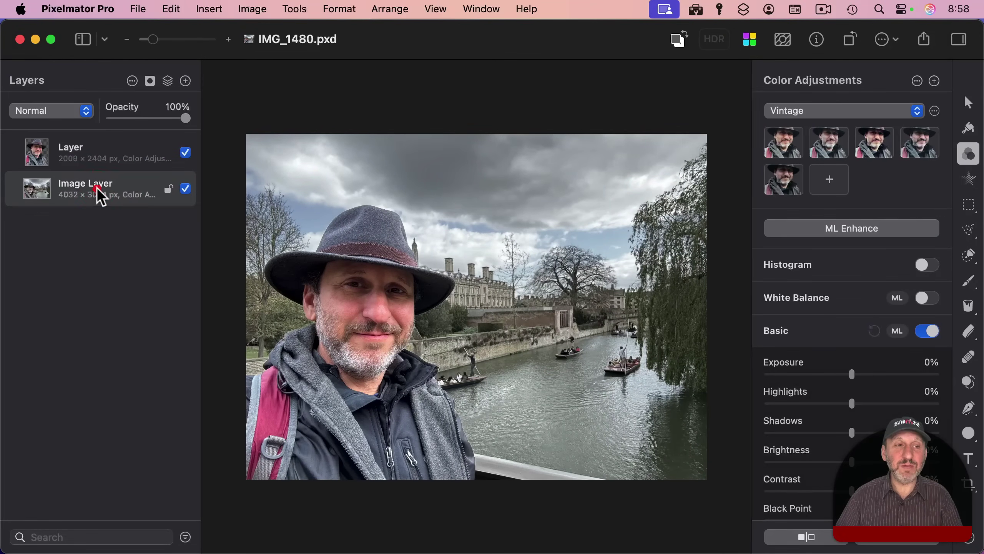
click(99, 163)
click(95, 195)
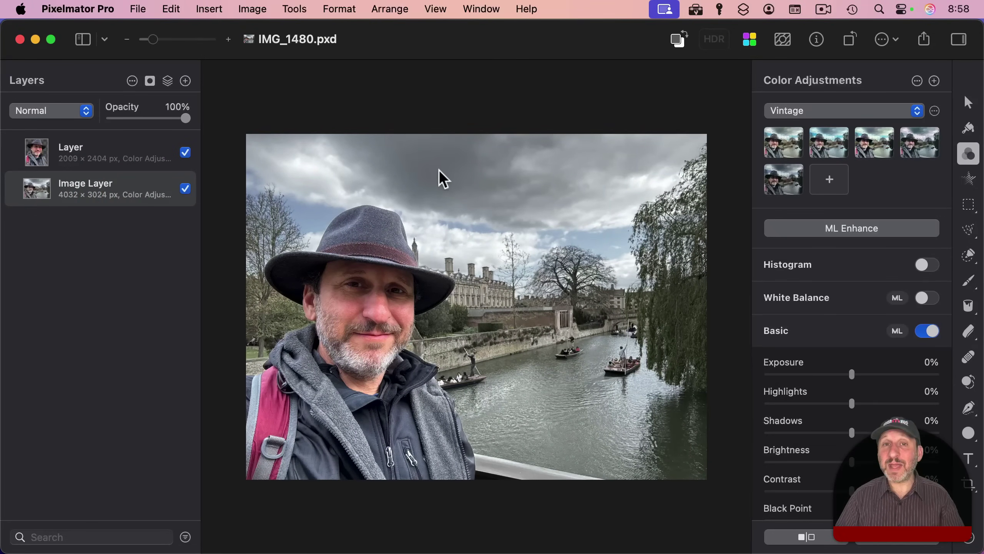
Start exporting IMG_1480 from the File menu, keeping PNG as the export format
click(142, 9)
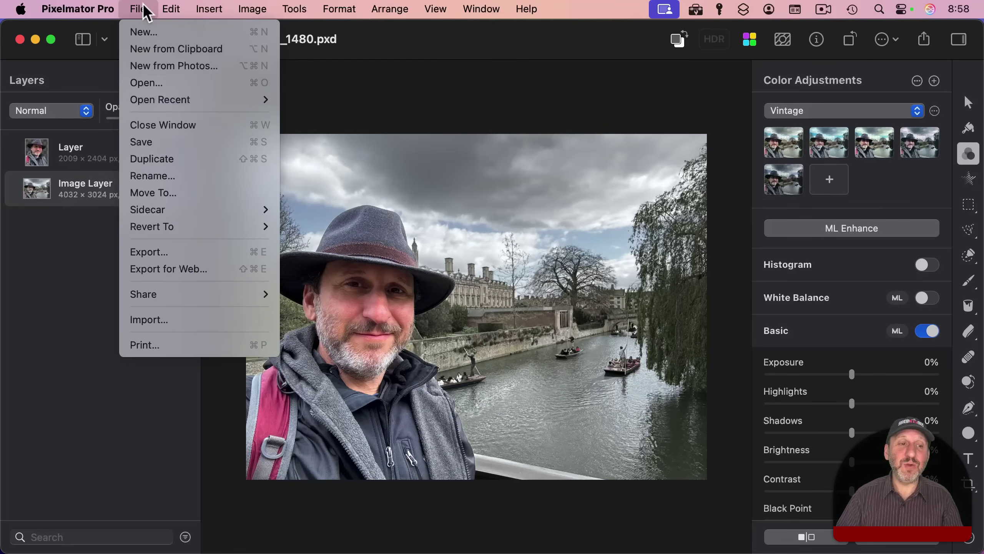
click(189, 251)
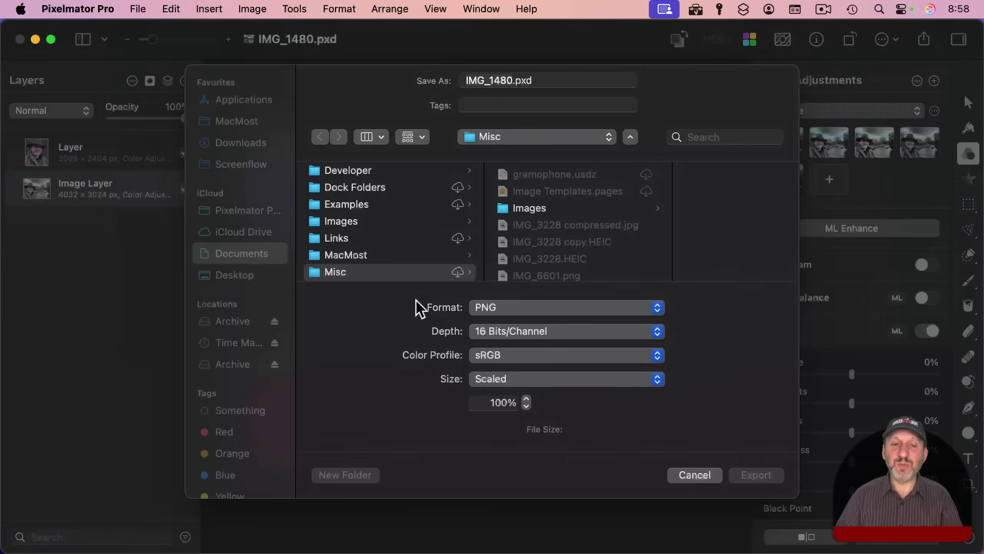
click(484, 313)
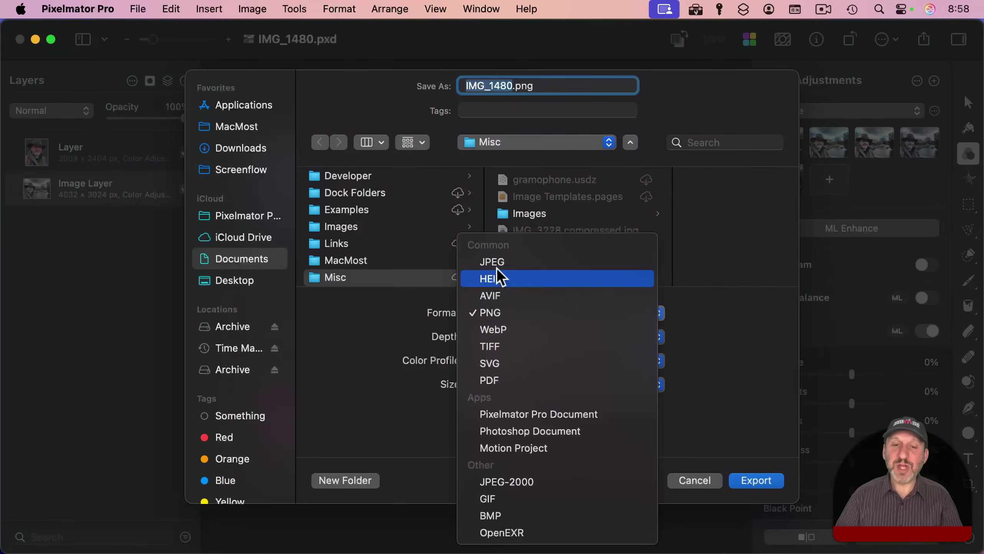
click(407, 293)
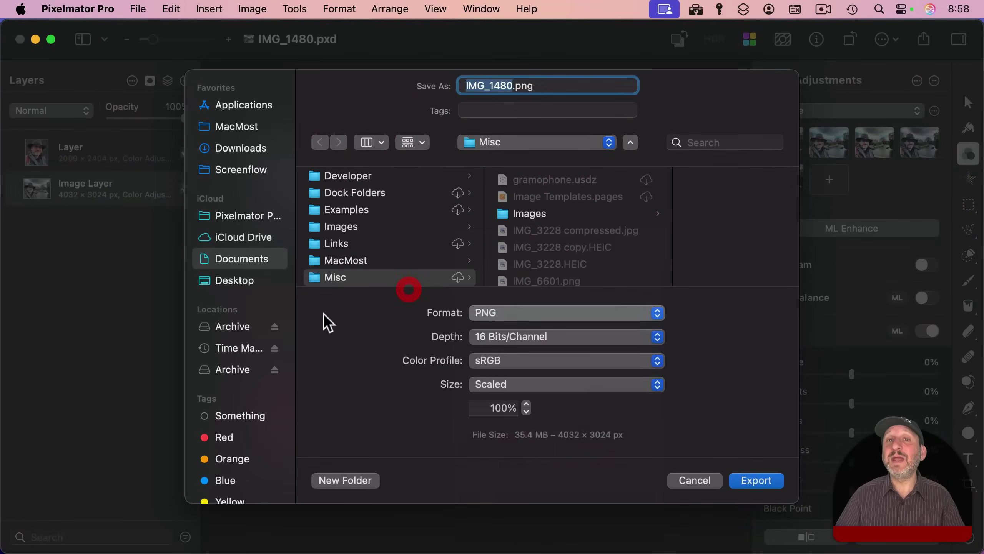